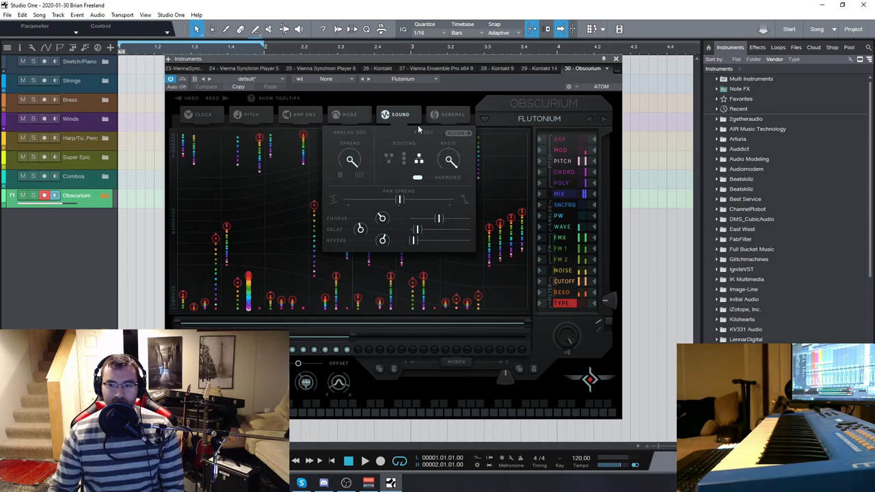
# Step: View the Clock settings, return to the Sound settings, and vary the analog oscillator's Spread
pyautogui.click(199, 114)
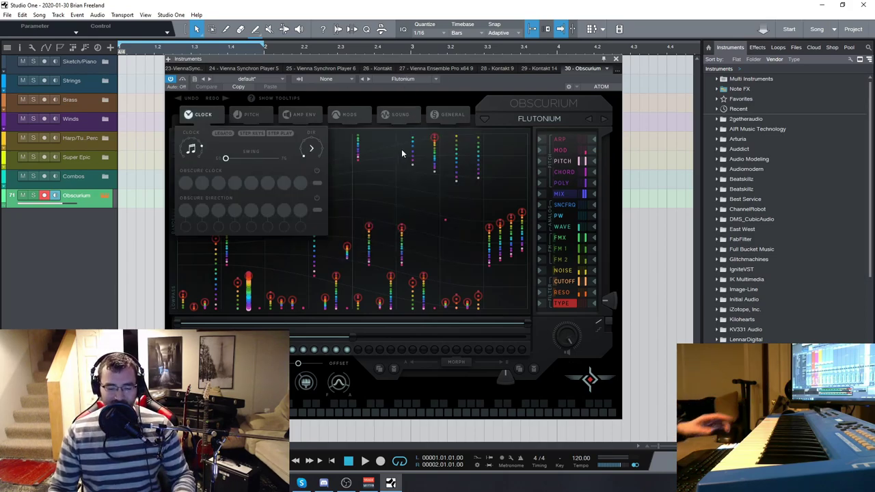
pyautogui.click(395, 115)
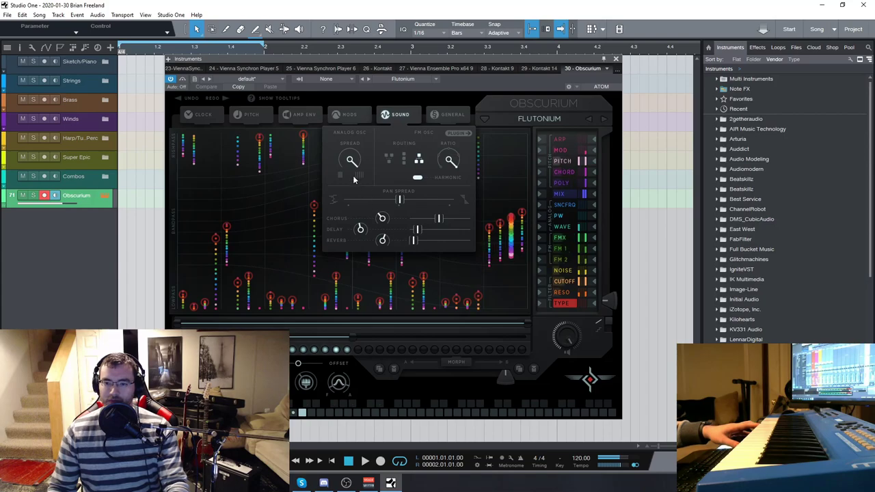
pyautogui.moveTo(354, 178); pyautogui.dragTo(355, 178)
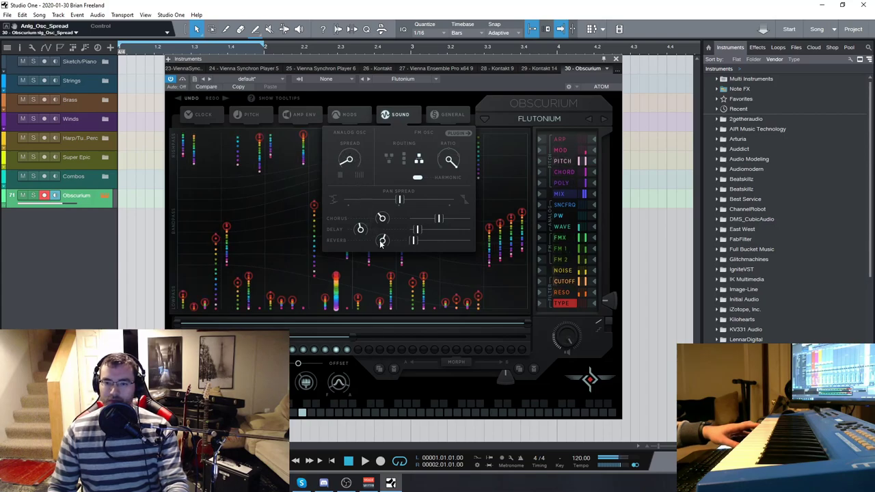
# Step: Try the first FM oscillator routing, switch to the vertical middle routing, and readjust the FM Ratio
pyautogui.moveTo(451, 161); pyautogui.dragTo(475, 249)
pyautogui.click(390, 160)
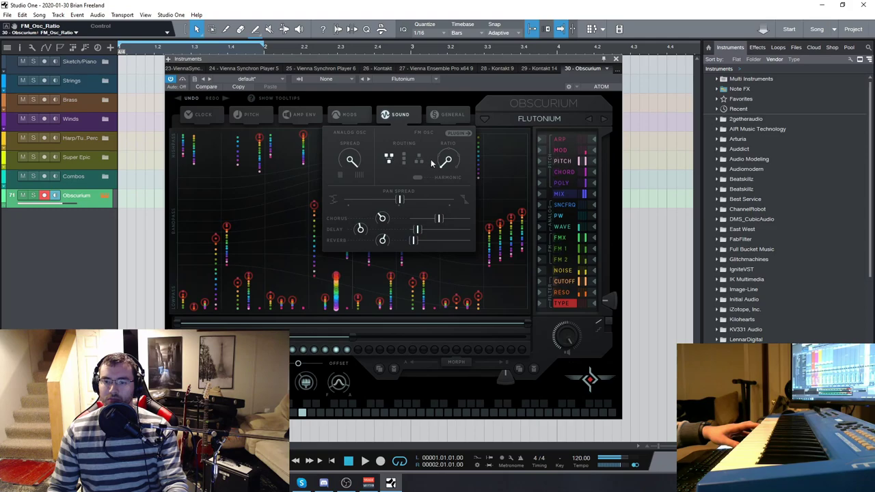
pyautogui.moveTo(450, 155); pyautogui.dragTo(454, 134)
pyautogui.click(404, 159)
pyautogui.moveTo(433, 161); pyautogui.dragTo(460, 198)
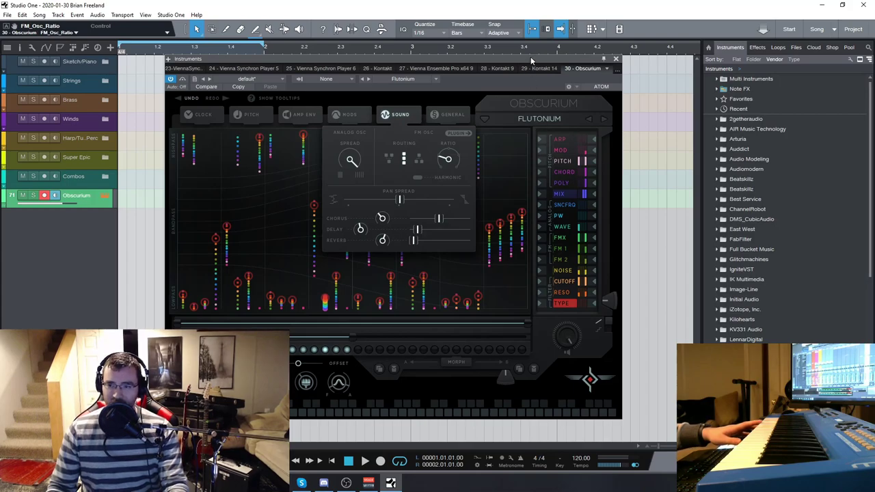
# Step: Browse the Beathlon bank in the preset list and close the list without loading a preset
pyautogui.click(528, 119)
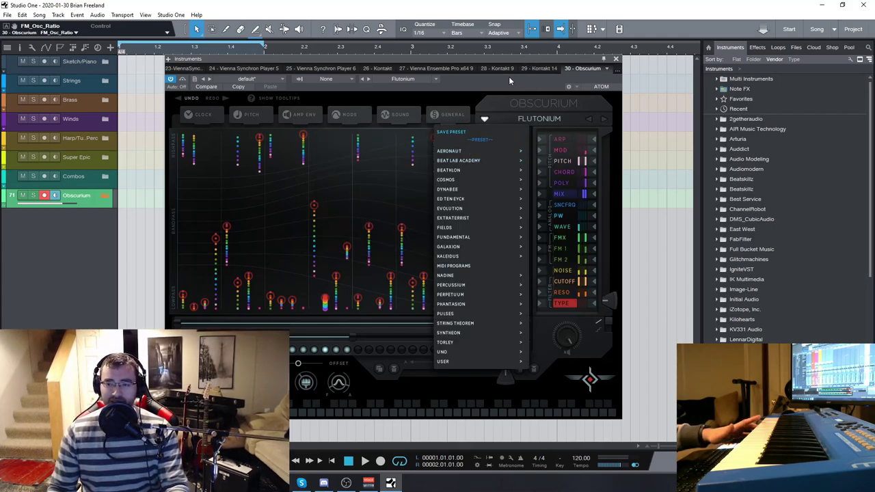
pyautogui.moveTo(494, 60); pyautogui.dragTo(485, 54)
pyautogui.moveTo(506, 165)
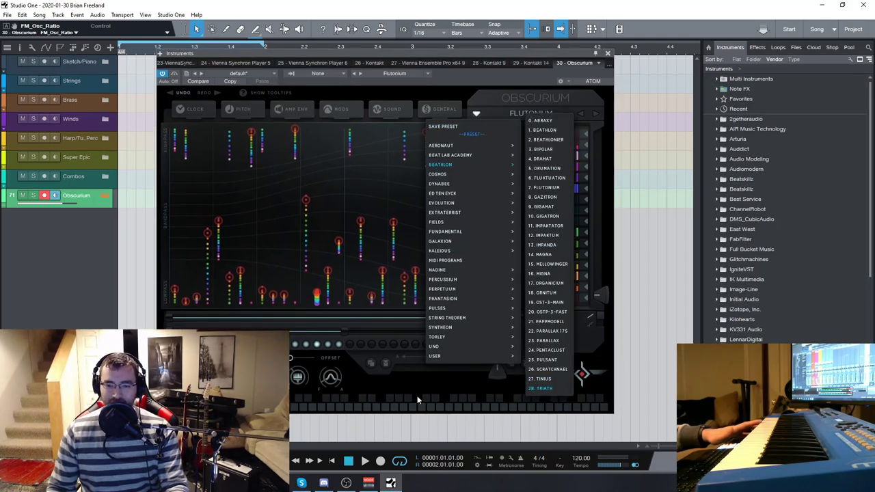
pyautogui.click(406, 376)
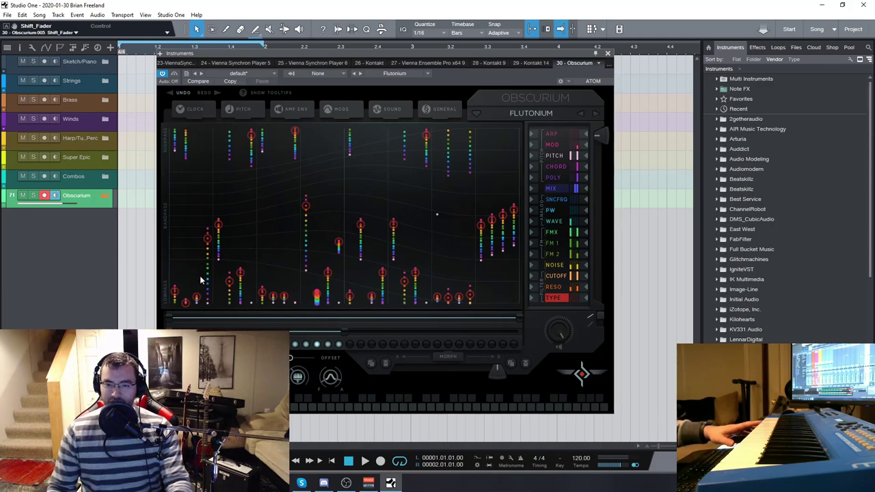
# Step: Sweep the Shift fader from the top of its range to near the bottom and move the Morph fader fully to A
pyautogui.moveTo(597, 140); pyautogui.dragTo(604, 120)
pyautogui.moveTo(498, 370)
pyautogui.mouseDown()
pyautogui.moveTo(381, 373)
pyautogui.moveTo(511, 372)
pyautogui.mouseUp()
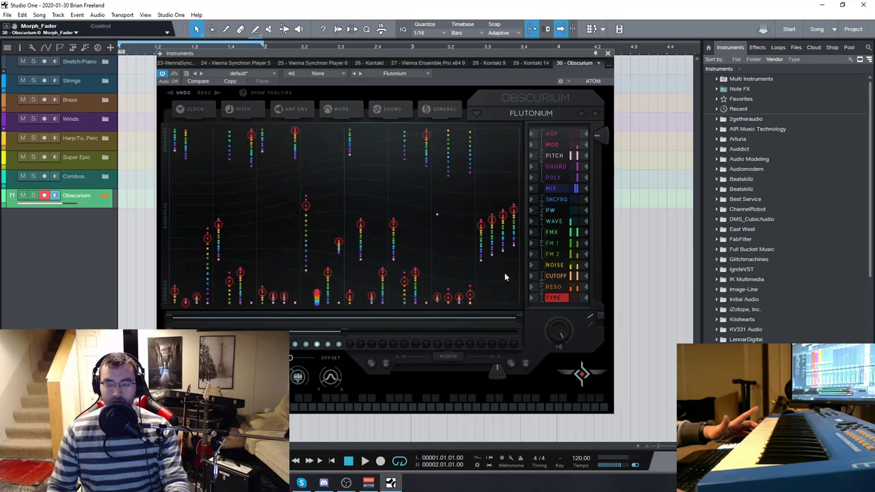
pyautogui.moveTo(601, 134); pyautogui.dragTo(610, 217)
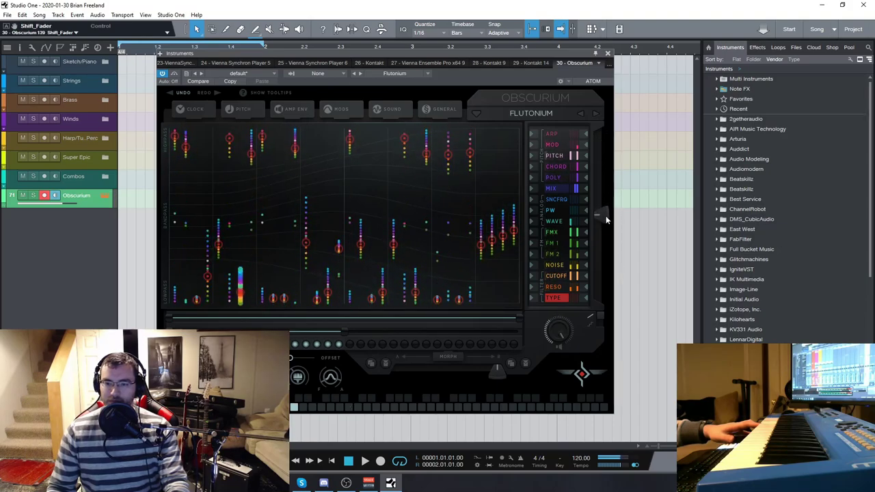
pyautogui.moveTo(602, 215); pyautogui.dragTo(613, 274)
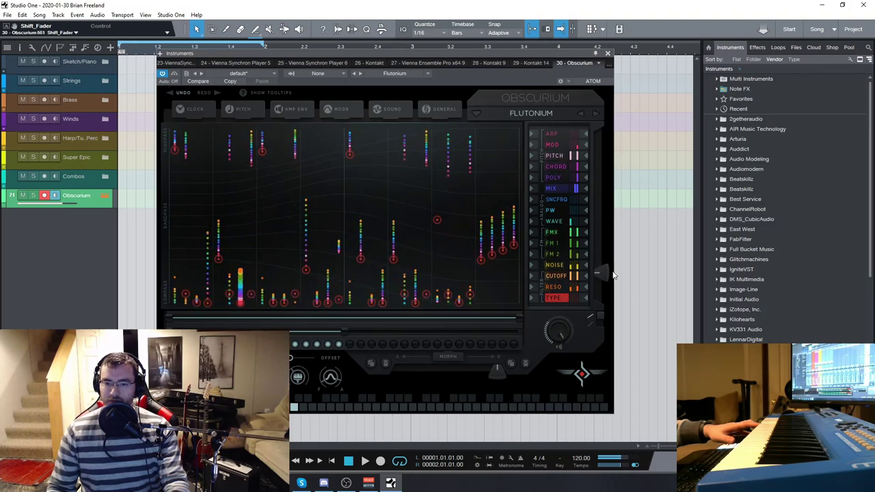
pyautogui.moveTo(497, 375); pyautogui.dragTo(399, 375)
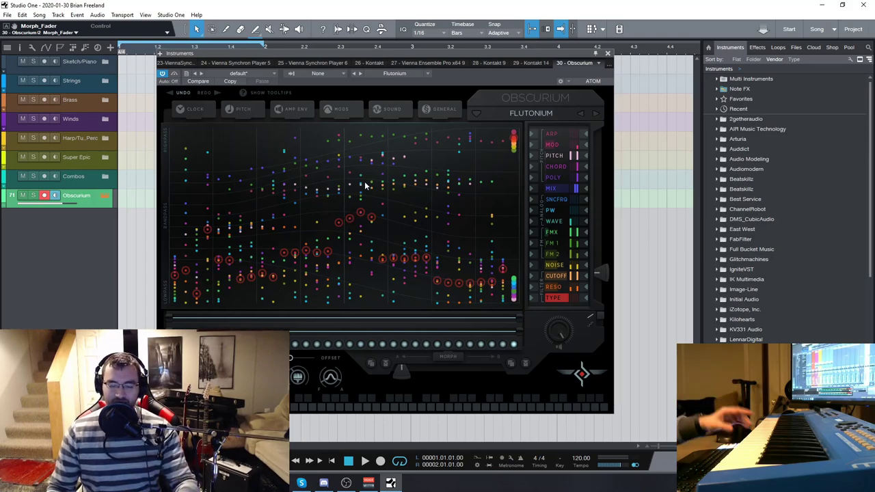
# Step: Load the Abnoe preset from the Aeronaut bank
pyautogui.click(539, 115)
pyautogui.moveTo(468, 148)
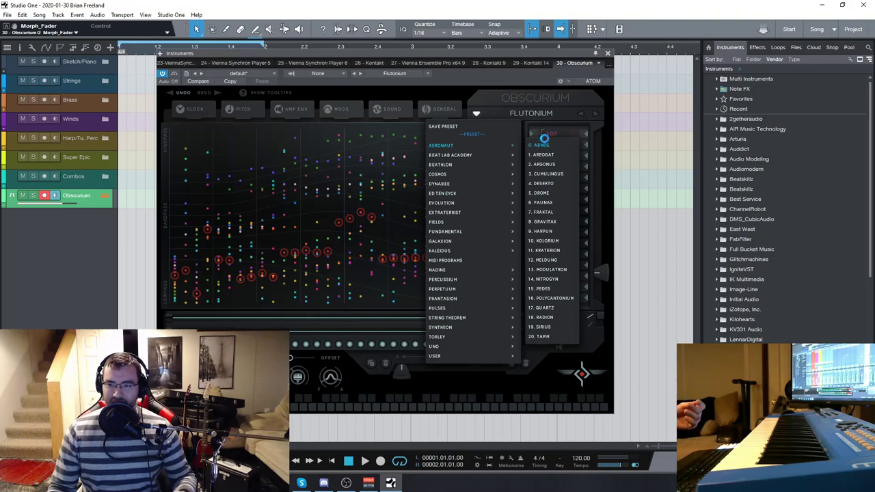
pyautogui.click(541, 145)
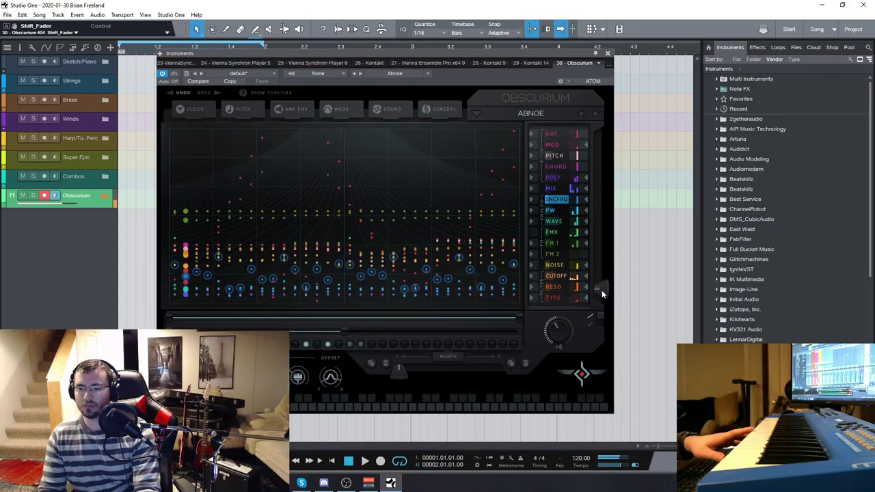
# Step: Sweep the Shift fader to the top and back to the bottom, and the Morph fader to B and back to A
pyautogui.moveTo(600, 293); pyautogui.dragTo(599, 151)
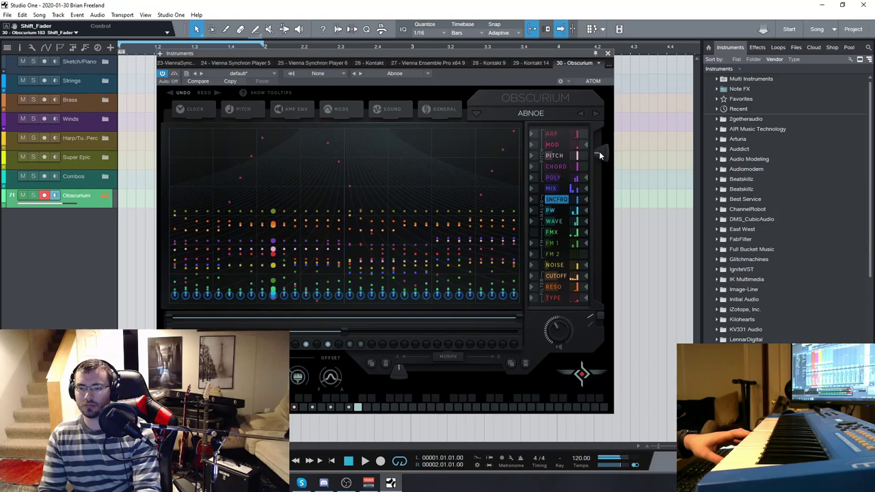
pyautogui.moveTo(600, 152); pyautogui.dragTo(597, 105)
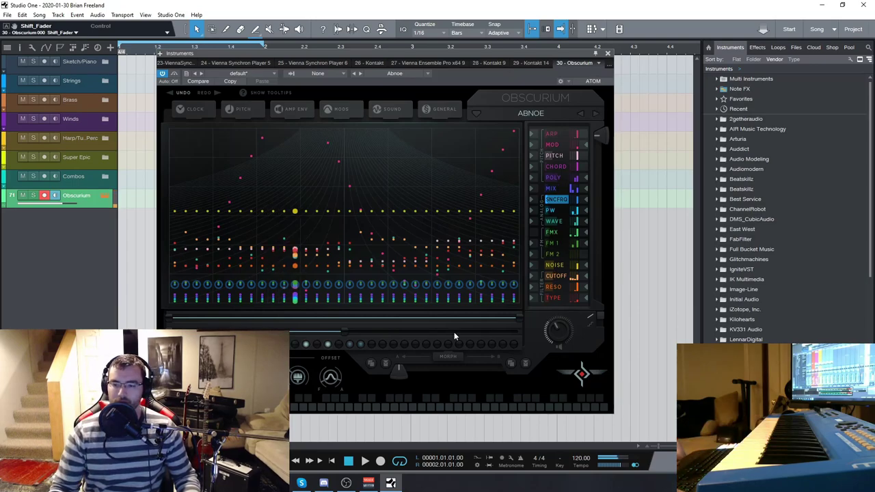
pyautogui.moveTo(406, 373); pyautogui.dragTo(456, 373)
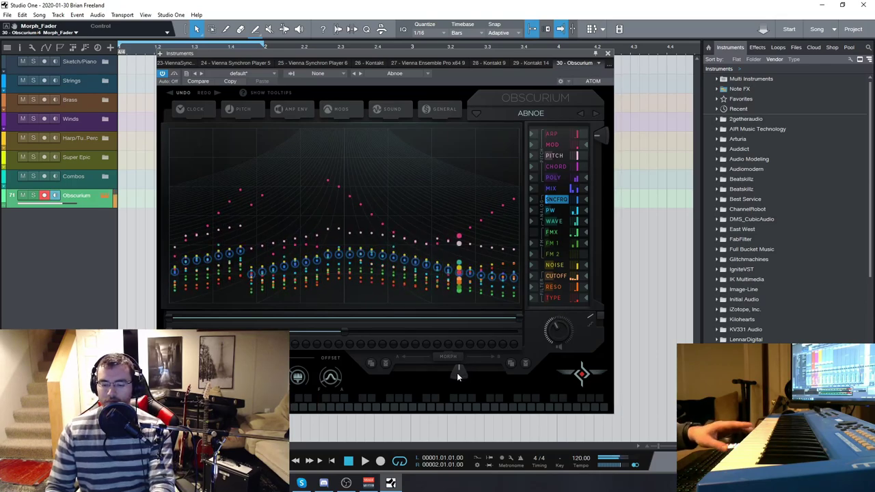
pyautogui.moveTo(457, 373); pyautogui.dragTo(497, 373)
pyautogui.moveTo(594, 131); pyautogui.dragTo(602, 294)
pyautogui.moveTo(494, 376); pyautogui.dragTo(398, 379)
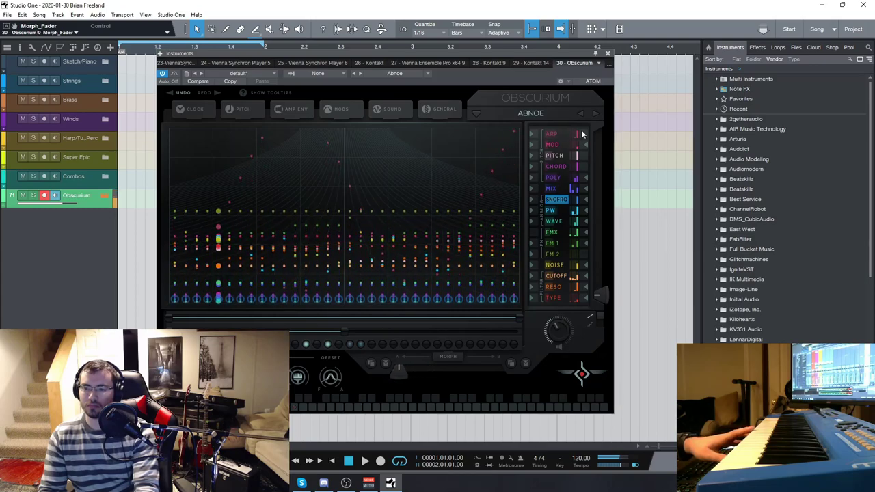
# Step: Draw a rise-dip-rise curve across the Cutoff steps and a similar curve peaking mid-sequence across the Reso steps
pyautogui.click(554, 278)
pyautogui.moveTo(180, 269)
pyautogui.mouseDown()
pyautogui.moveTo(237, 178)
pyautogui.moveTo(305, 164)
pyautogui.moveTo(350, 195)
pyautogui.moveTo(358, 272)
pyautogui.moveTo(410, 237)
pyautogui.moveTo(429, 152)
pyautogui.moveTo(467, 157)
pyautogui.moveTo(478, 221)
pyautogui.mouseUp()
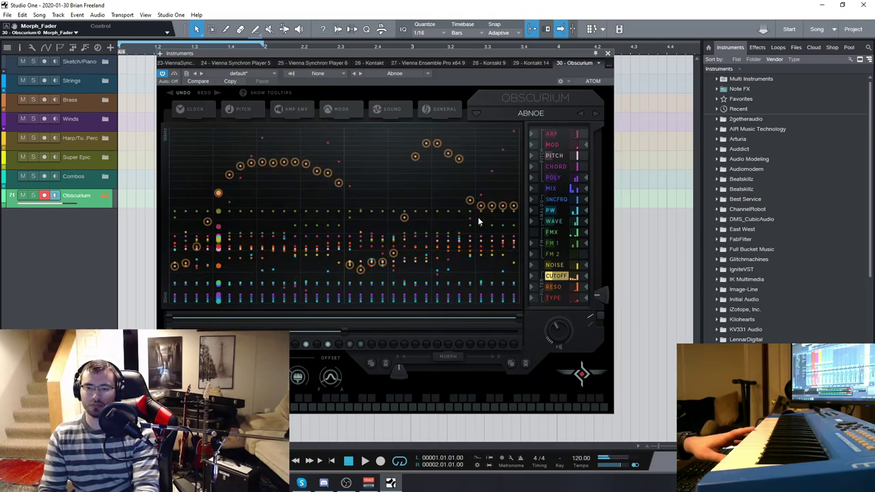
pyautogui.moveTo(335, 186)
pyautogui.mouseDown()
pyautogui.moveTo(337, 236)
pyautogui.moveTo(359, 240)
pyautogui.moveTo(326, 197)
pyautogui.moveTo(329, 185)
pyautogui.moveTo(400, 247)
pyautogui.moveTo(431, 258)
pyautogui.mouseUp()
pyautogui.moveTo(516, 180); pyautogui.dragTo(515, 177)
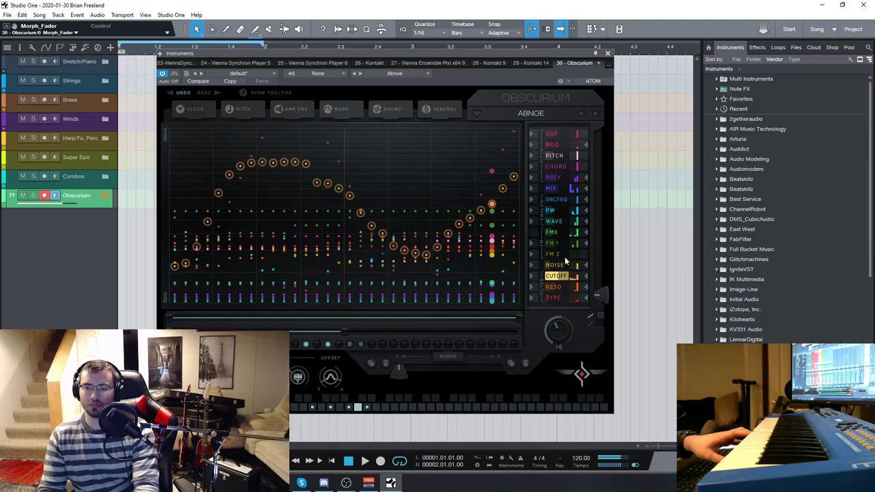
pyautogui.click(557, 287)
pyautogui.moveTo(182, 291)
pyautogui.mouseDown()
pyautogui.moveTo(203, 292)
pyautogui.moveTo(261, 257)
pyautogui.moveTo(312, 264)
pyautogui.moveTo(332, 287)
pyautogui.moveTo(362, 297)
pyautogui.moveTo(397, 279)
pyautogui.moveTo(447, 207)
pyautogui.moveTo(488, 219)
pyautogui.mouseUp()
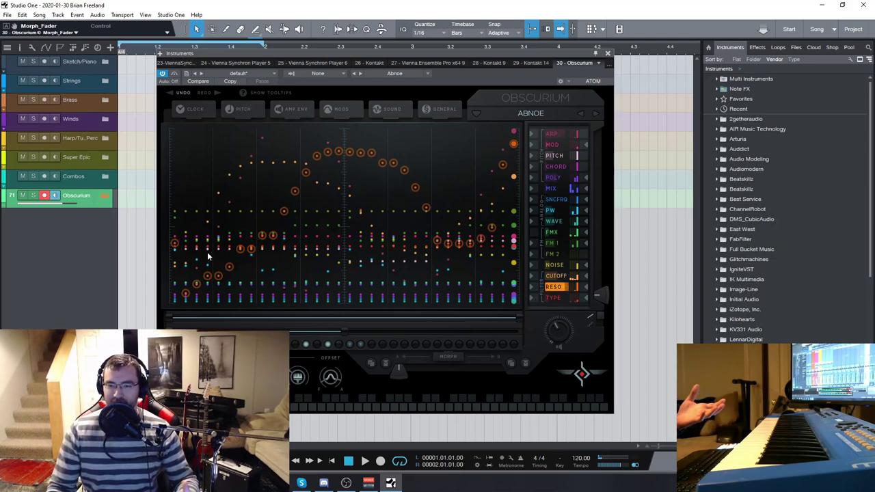
# Step: Redraw the Pitch steps as a nearly flat line and draw a rising, dipping and rising curve across the Chord steps
pyautogui.click(554, 146)
pyautogui.click(555, 156)
pyautogui.moveTo(202, 250)
pyautogui.mouseDown()
pyautogui.moveTo(328, 212)
pyautogui.moveTo(383, 181)
pyautogui.moveTo(458, 254)
pyautogui.moveTo(497, 236)
pyautogui.moveTo(504, 199)
pyautogui.mouseUp()
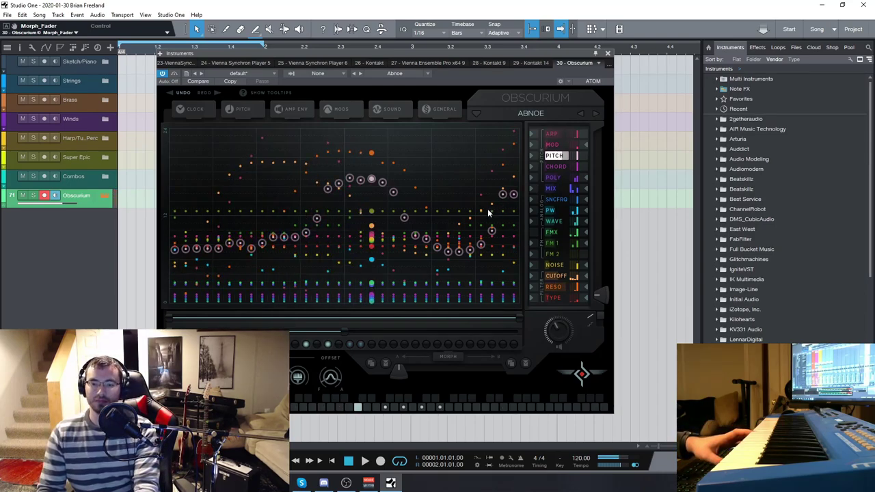
pyautogui.moveTo(177, 255)
pyautogui.mouseDown()
pyautogui.moveTo(315, 246)
pyautogui.moveTo(489, 253)
pyautogui.moveTo(175, 256)
pyautogui.moveTo(321, 266)
pyautogui.moveTo(511, 261)
pyautogui.mouseUp()
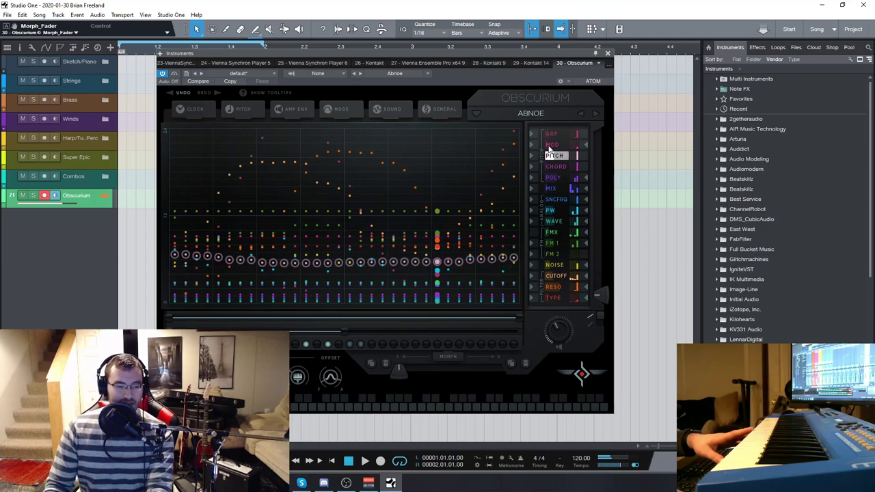
pyautogui.click(556, 167)
pyautogui.moveTo(175, 294)
pyautogui.mouseDown()
pyautogui.moveTo(229, 278)
pyautogui.moveTo(301, 195)
pyautogui.moveTo(383, 189)
pyautogui.moveTo(429, 235)
pyautogui.moveTo(488, 177)
pyautogui.mouseUp()
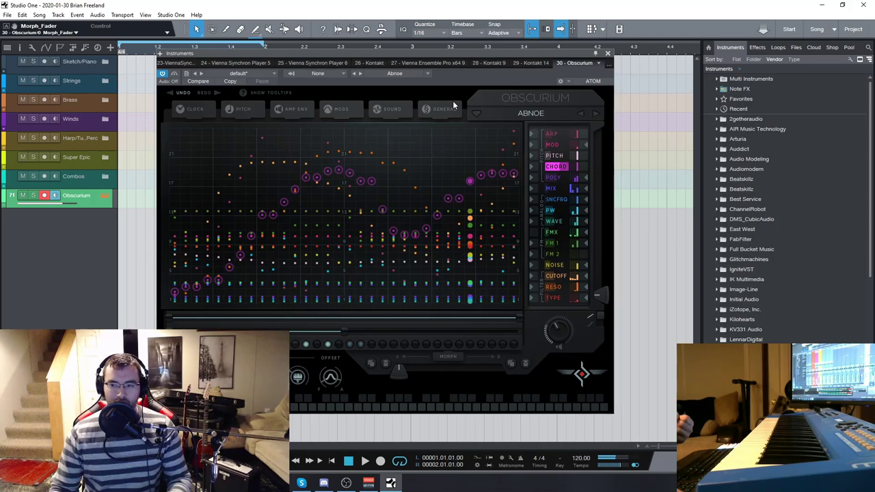
# Step: Load the Kraterion preset from the Aeronaut bank and advance to the next preset, Meldung
pyautogui.click(541, 113)
pyautogui.moveTo(459, 236)
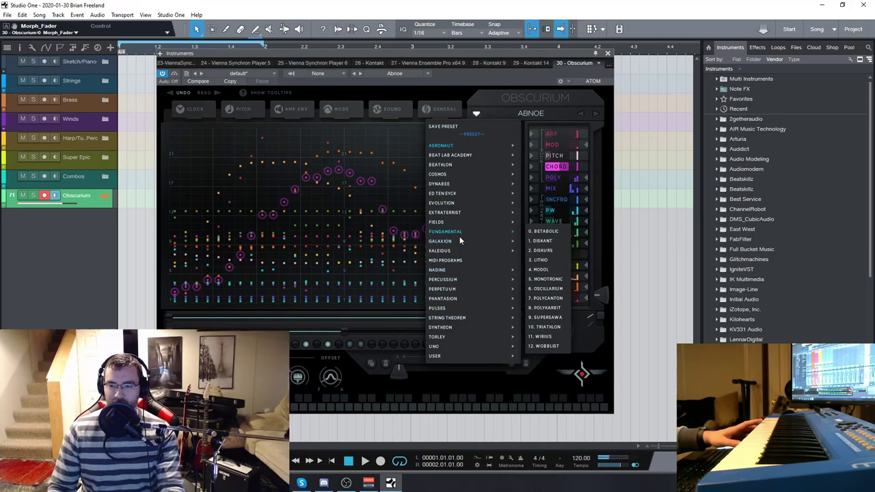
pyautogui.moveTo(459, 147)
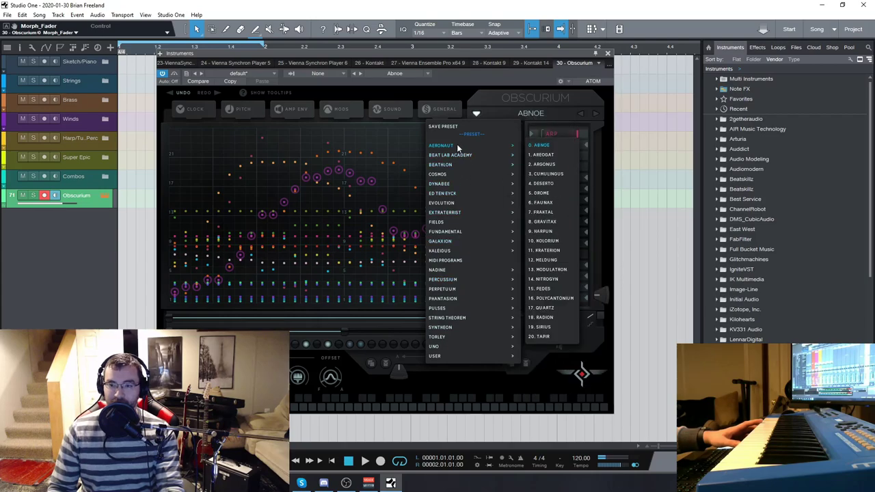
pyautogui.click(544, 251)
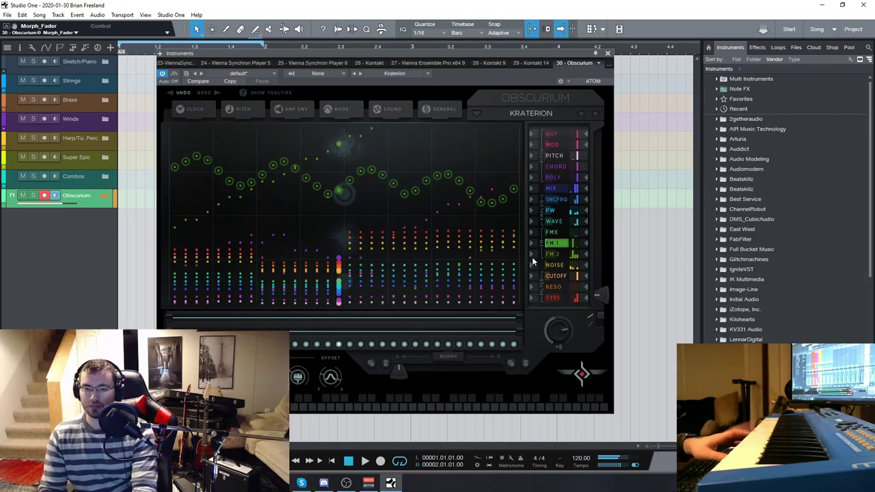
pyautogui.click(595, 114)
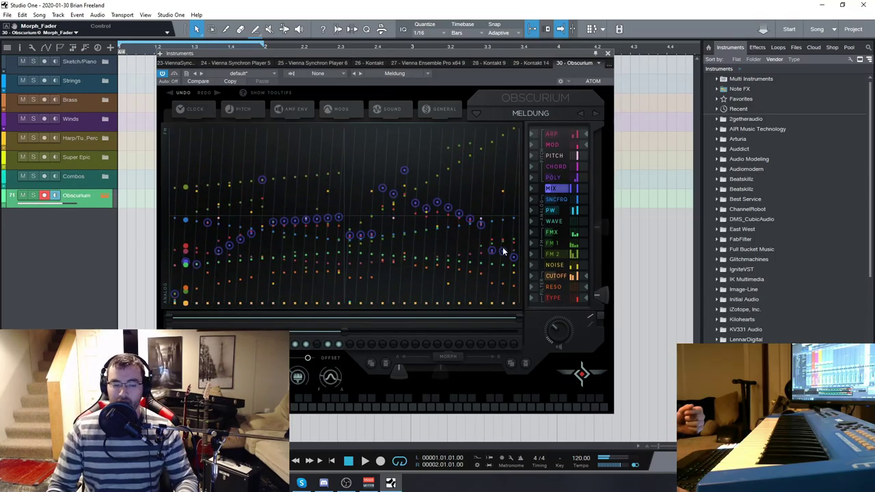
# Step: Load Spectrasonics Omnisphere as the third-party plugin in the Sound settings
pyautogui.click(392, 113)
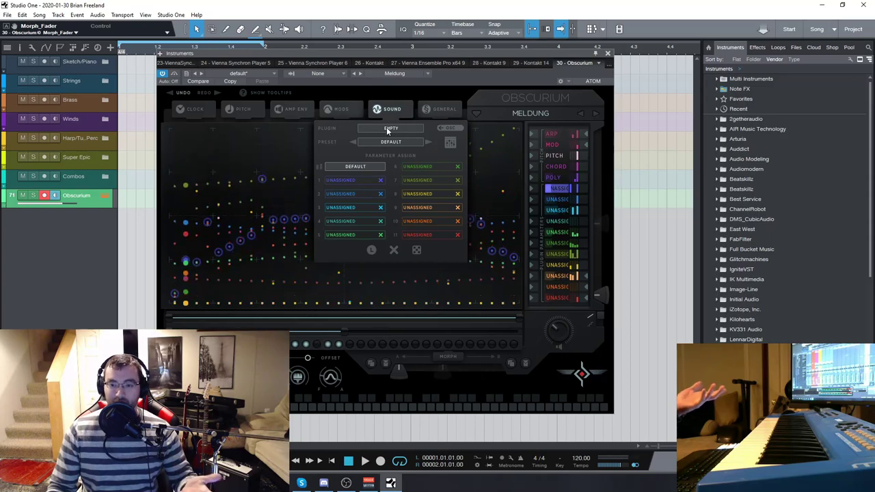
pyautogui.click(391, 128)
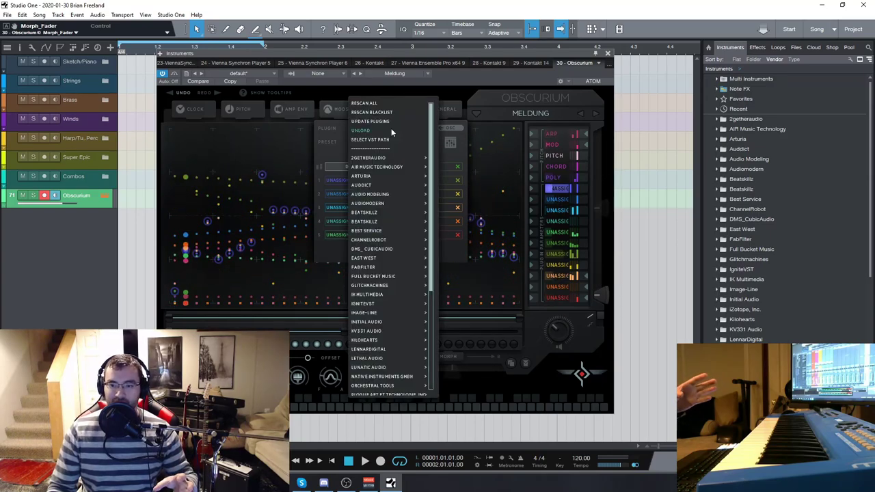
pyautogui.moveTo(391, 266)
pyautogui.scroll(-3, 392, 271)
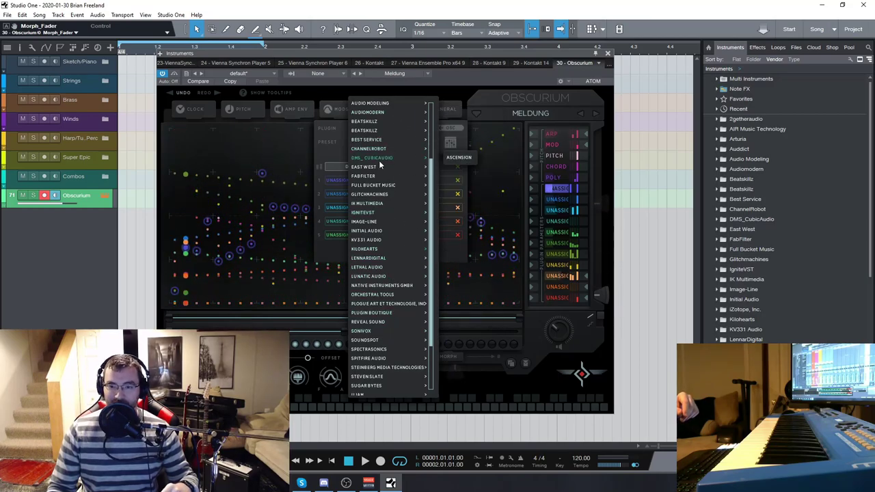
pyautogui.scroll(-1, 387, 332)
pyautogui.moveTo(383, 328)
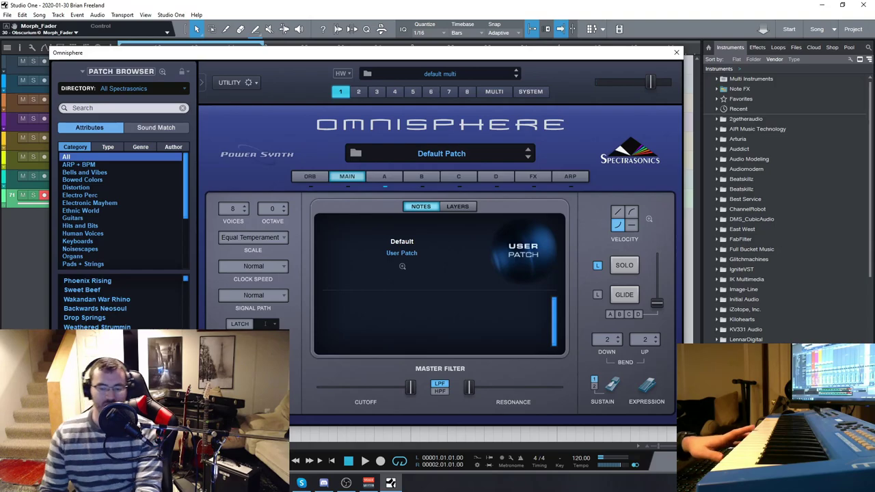
# Step: Load the Gentle Bowed Metal Octaves patch in Omnisphere and close its window
pyautogui.scroll(-2, 137, 322)
pyautogui.moveTo(185, 282); pyautogui.dragTo(185, 327)
pyautogui.click(89, 336)
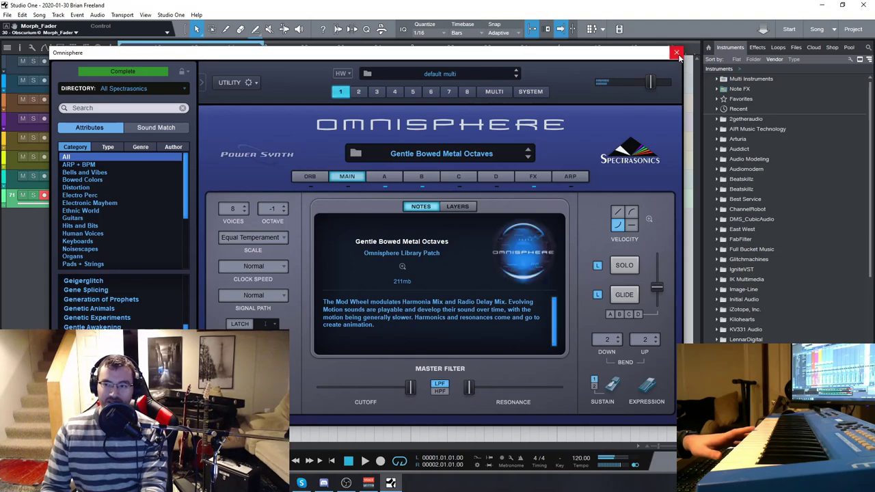
pyautogui.click(676, 52)
# Step: Load Initial Audio's Sektorsynth as the third-party plugin for the Iterat preset
pyautogui.moveTo(425, 53); pyautogui.dragTo(417, 56)
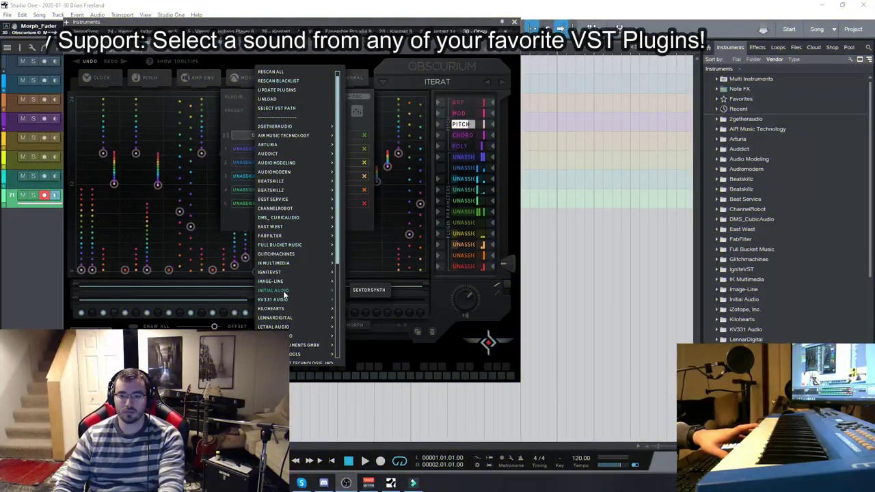
pyautogui.click(369, 290)
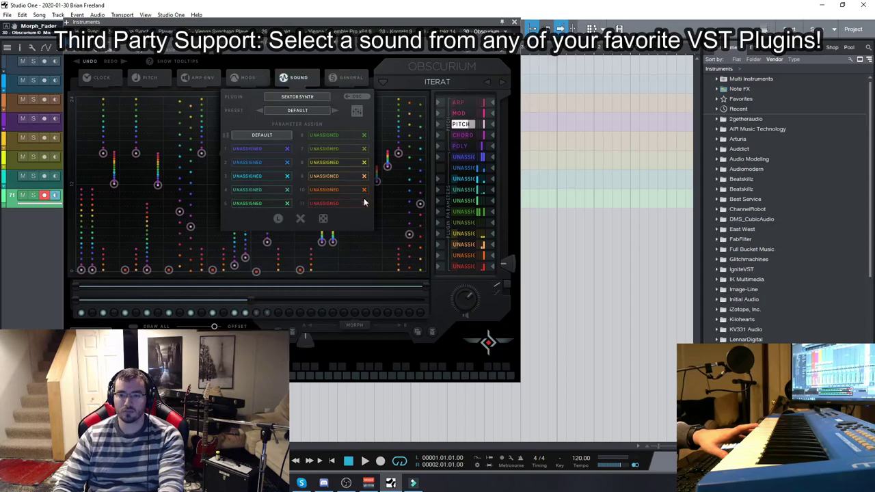
# Step: Audition the Creep Mode and Electro Fuse arps in Sektor, load the Deth preset, and close the plugin window
pyautogui.click(356, 111)
pyautogui.moveTo(420, 117); pyautogui.dragTo(351, 85)
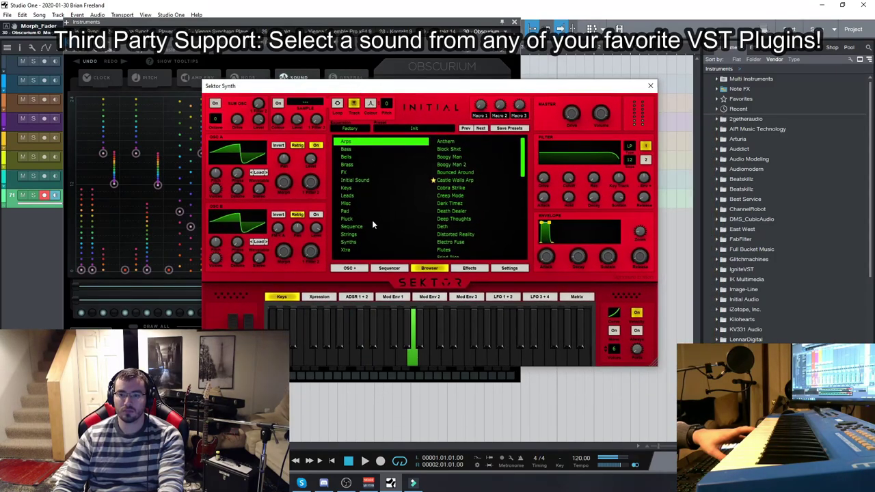
pyautogui.click(448, 197)
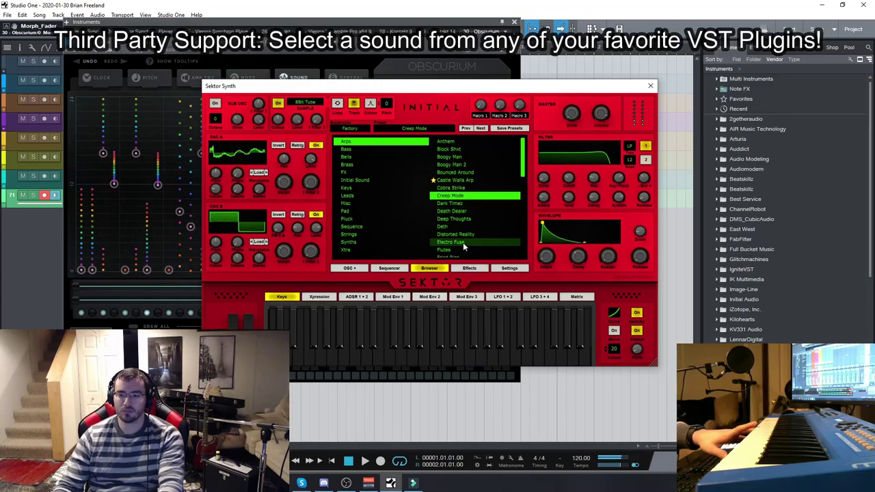
pyautogui.click(463, 243)
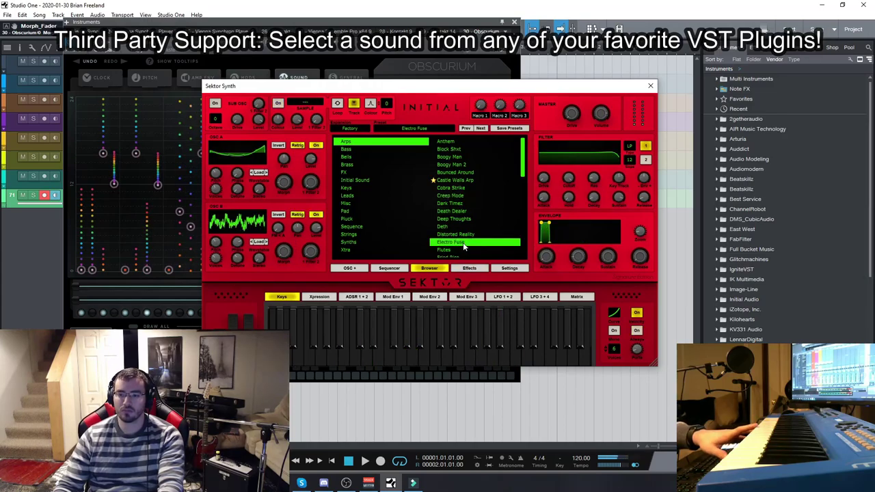
pyautogui.press('Up')
pyautogui.press('Up')
pyautogui.click(372, 23)
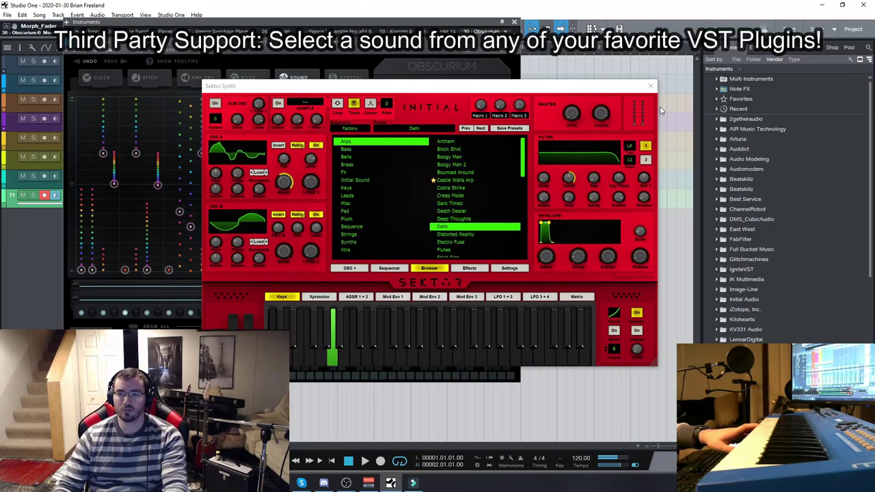
pyautogui.click(651, 87)
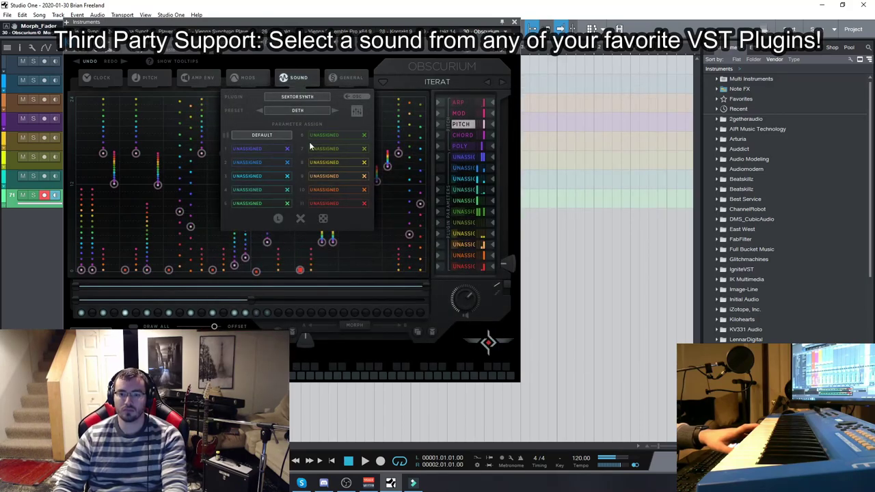
# Step: Sweep the Morph fader to the B side, raise the Shift fader, and return the Morph fader to A on the Iterat preset
pyautogui.click(118, 80)
pyautogui.moveTo(305, 344); pyautogui.dragTo(403, 340)
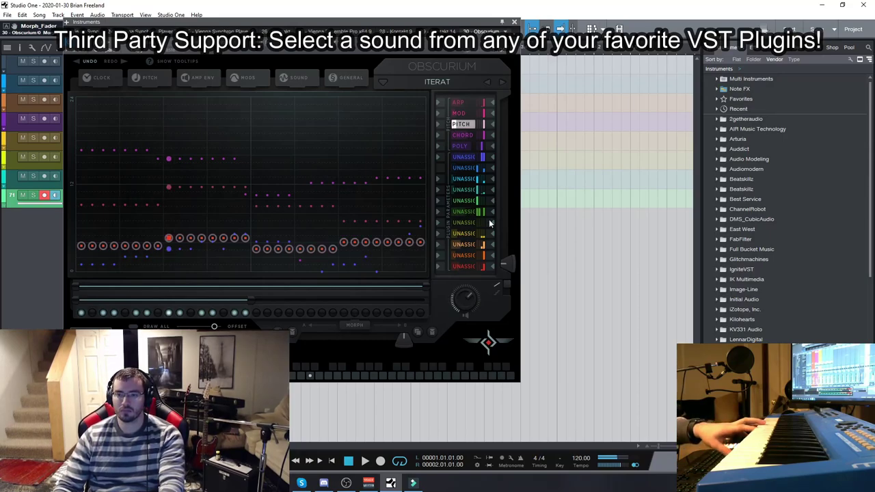
pyautogui.moveTo(509, 265); pyautogui.dragTo(509, 103)
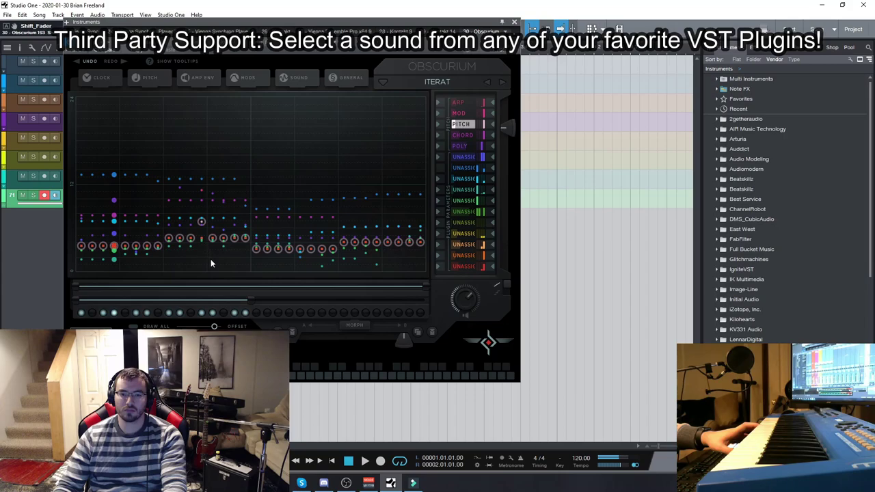
pyautogui.click(233, 244)
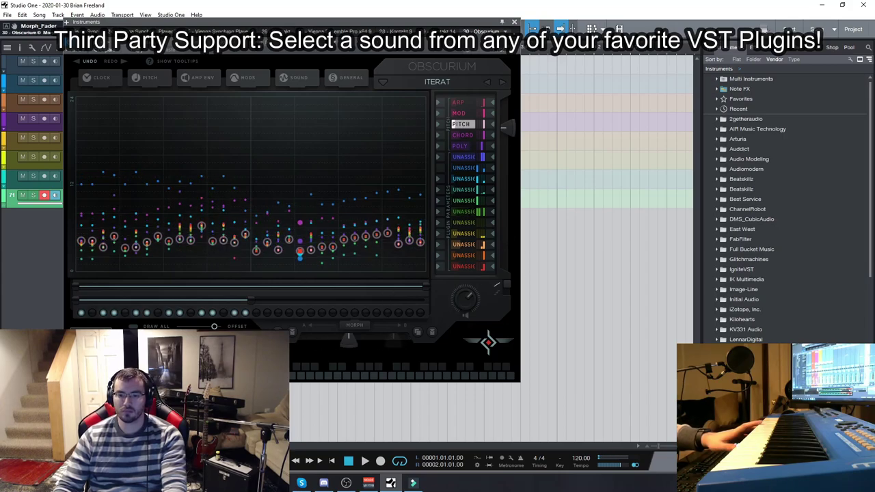
pyautogui.moveTo(403, 336); pyautogui.dragTo(306, 337)
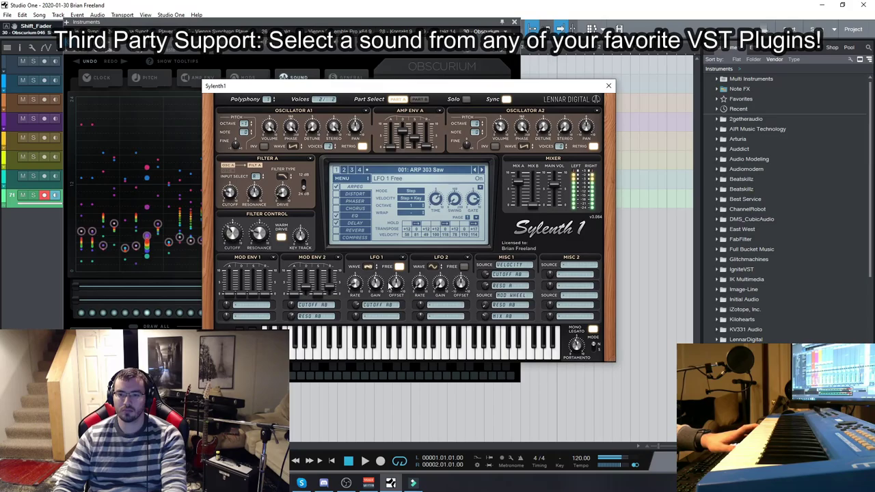
# Step: Load the LD Exceeder preset in Sylenth1, declining the update download, and advance through the lead presets past LD Hands up Detroit
pyautogui.click(404, 170)
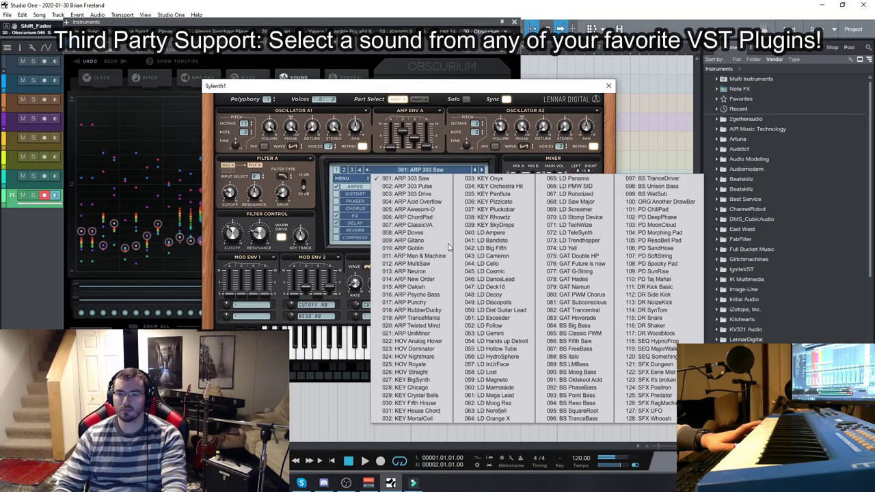
pyautogui.click(493, 316)
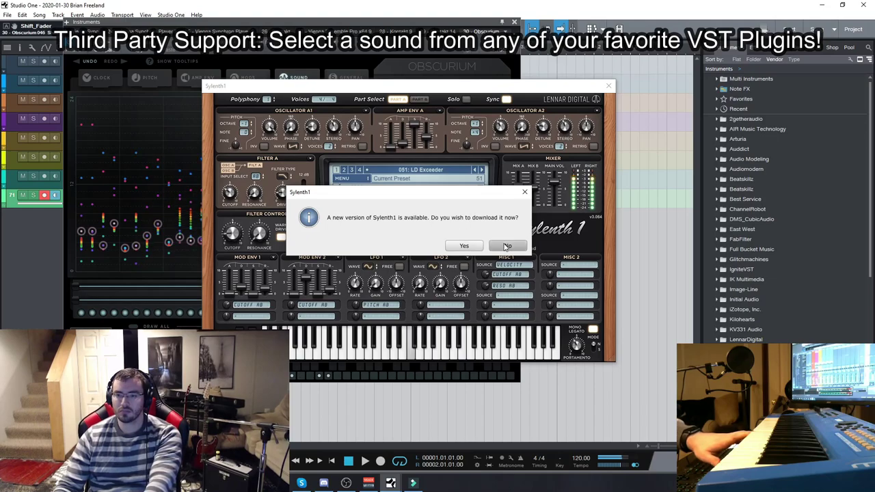
pyautogui.click(508, 246)
pyautogui.click(482, 171)
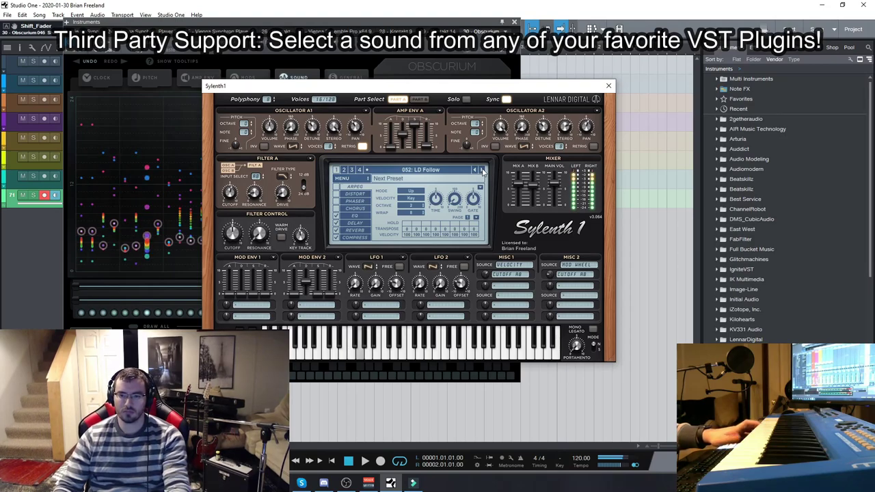
pyautogui.click(482, 170)
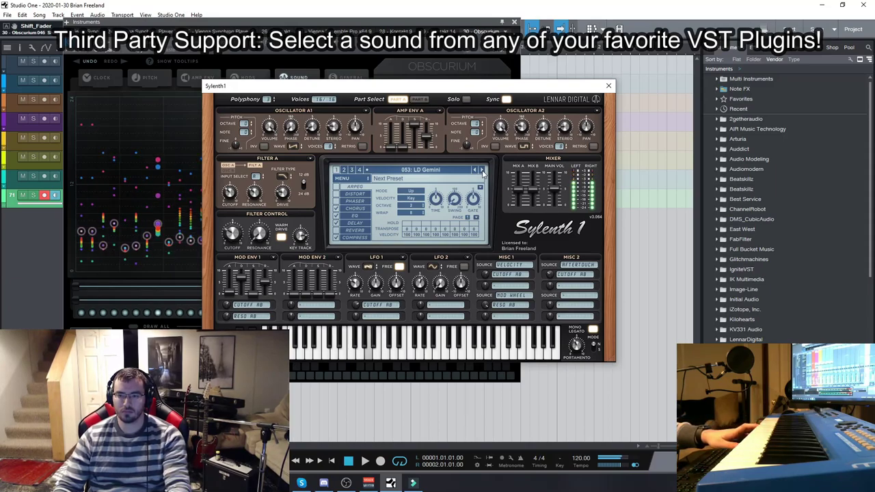
pyautogui.click(482, 171)
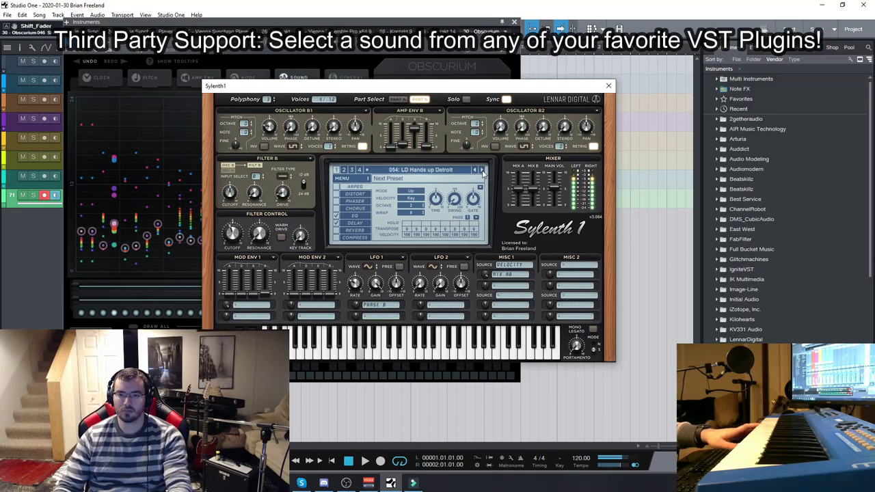
pyautogui.click(482, 171)
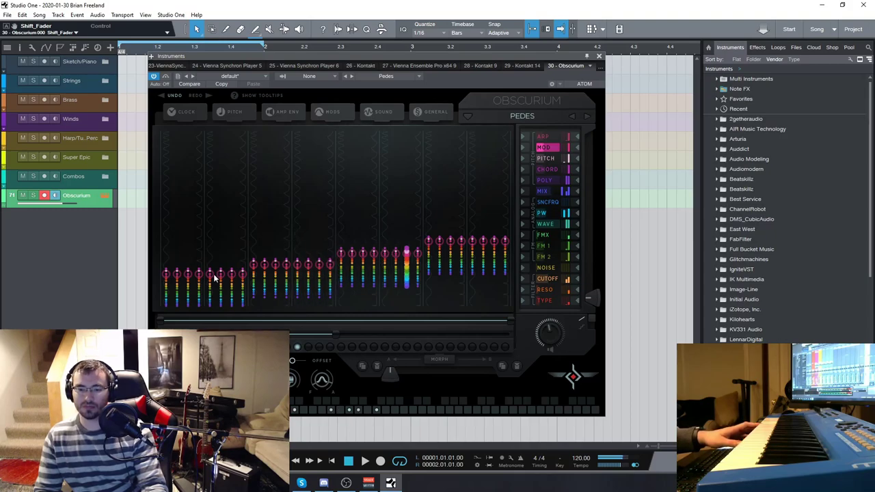
# Step: Draw new step curves for the Mod, Cutoff and filter Type parameters of the Pedes preset and raise the Shift fader about halfway
pyautogui.moveTo(179, 268); pyautogui.dragTo(228, 244)
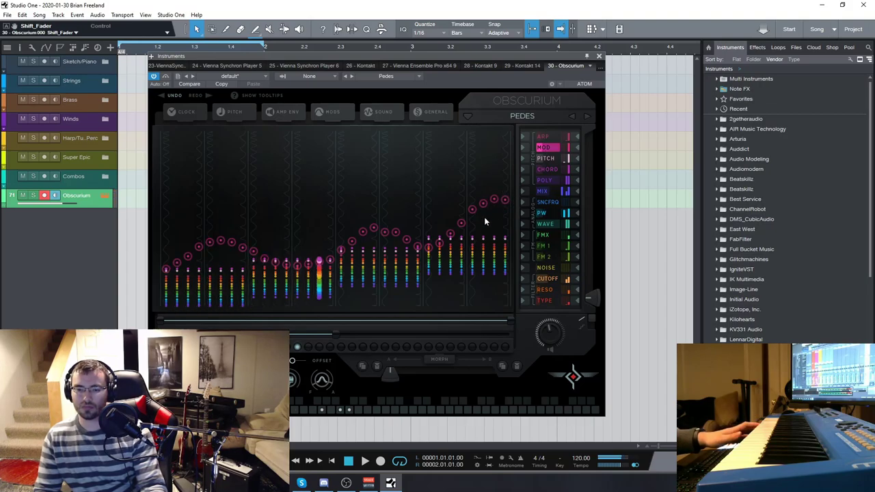
pyautogui.click(549, 281)
pyautogui.moveTo(166, 290)
pyautogui.mouseDown()
pyautogui.moveTo(226, 283)
pyautogui.moveTo(249, 221)
pyautogui.moveTo(336, 236)
pyautogui.moveTo(357, 258)
pyautogui.moveTo(405, 174)
pyautogui.moveTo(469, 214)
pyautogui.moveTo(499, 176)
pyautogui.moveTo(505, 134)
pyautogui.mouseUp()
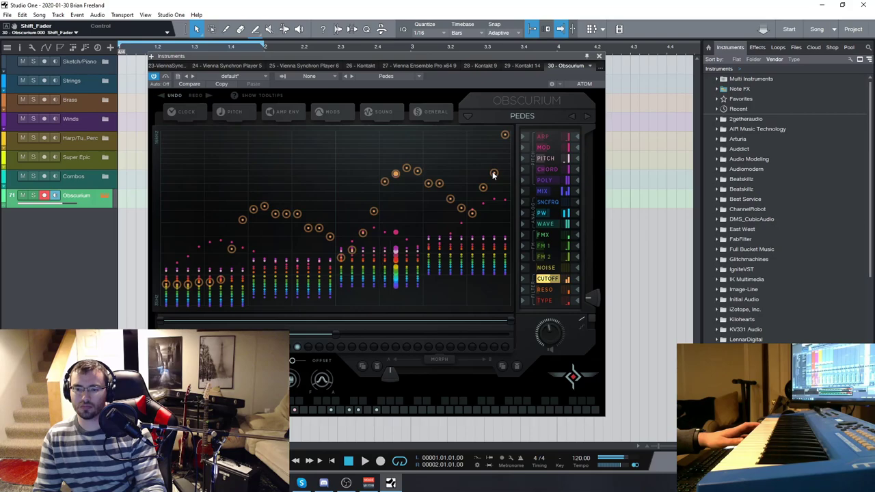
pyautogui.click(547, 302)
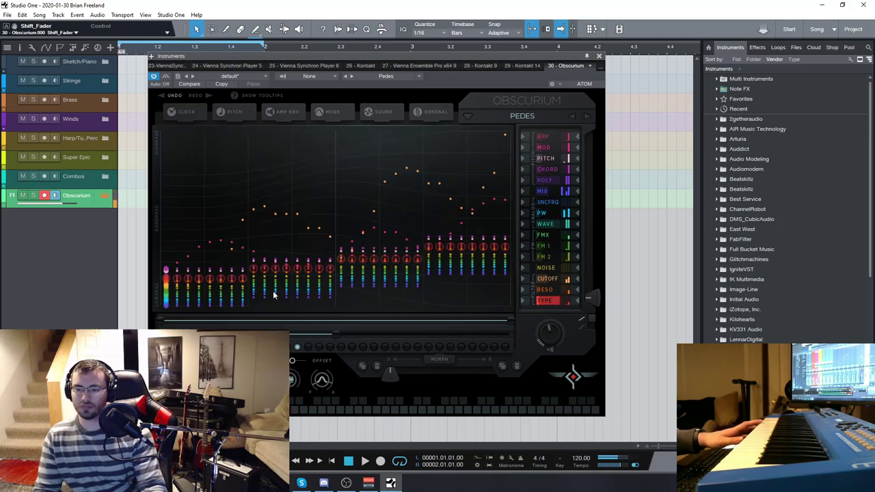
pyautogui.moveTo(356, 204); pyautogui.dragTo(483, 294)
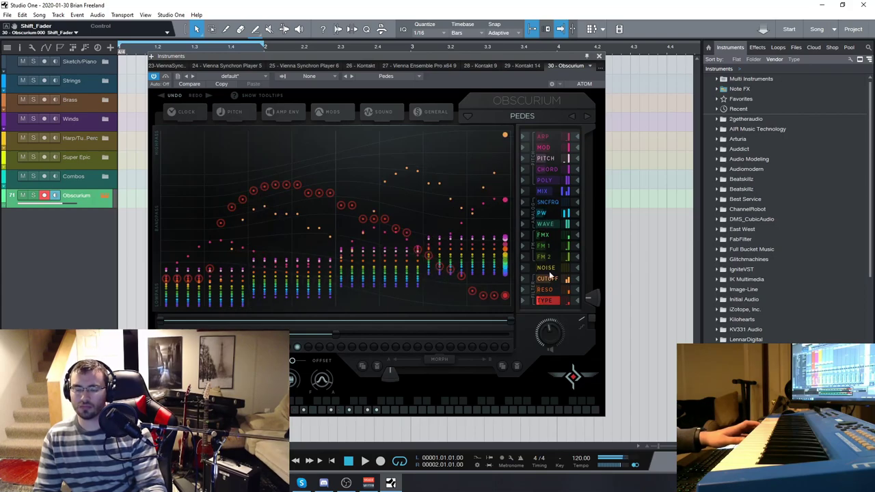
pyautogui.moveTo(593, 295); pyautogui.dragTo(604, 207)
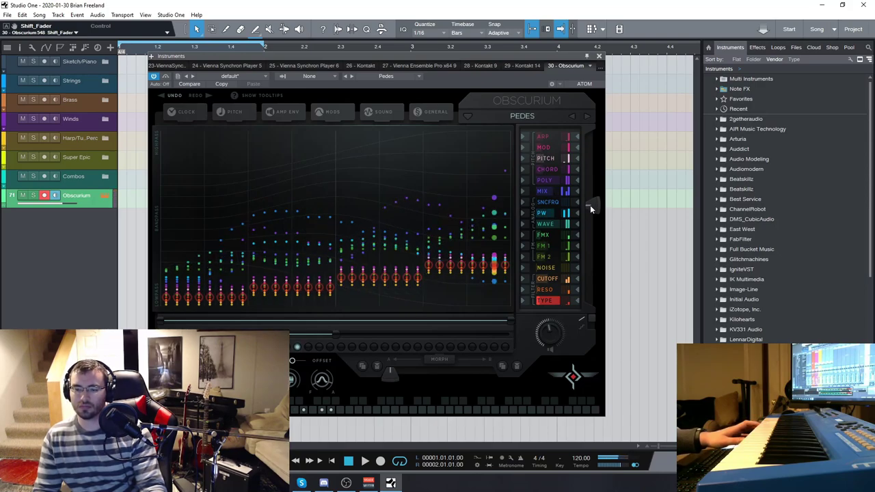
pyautogui.moveTo(390, 373)
pyautogui.mouseDown()
pyautogui.moveTo(504, 375)
pyautogui.moveTo(389, 373)
pyautogui.mouseUp()
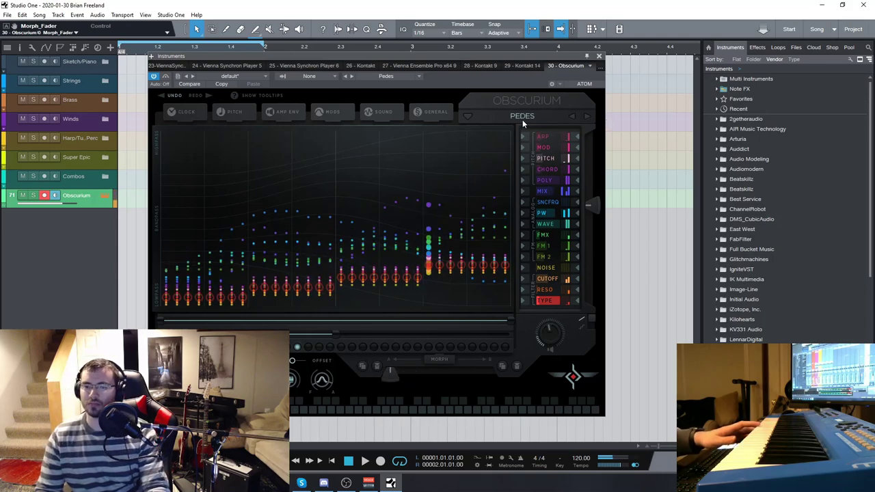
# Step: Load the Folklorit preset and advance through Kapacitaet to the Obscurion preset
pyautogui.click(467, 117)
pyautogui.moveTo(442, 294)
pyautogui.click(541, 344)
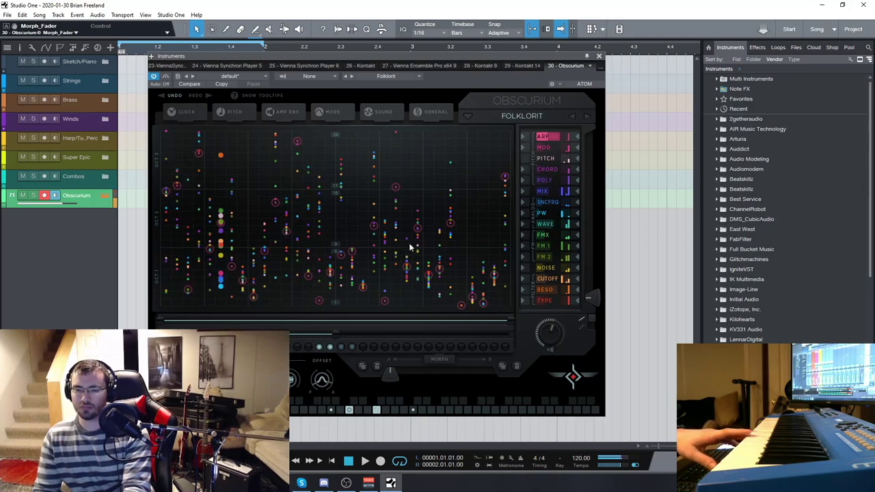
pyautogui.click(587, 117)
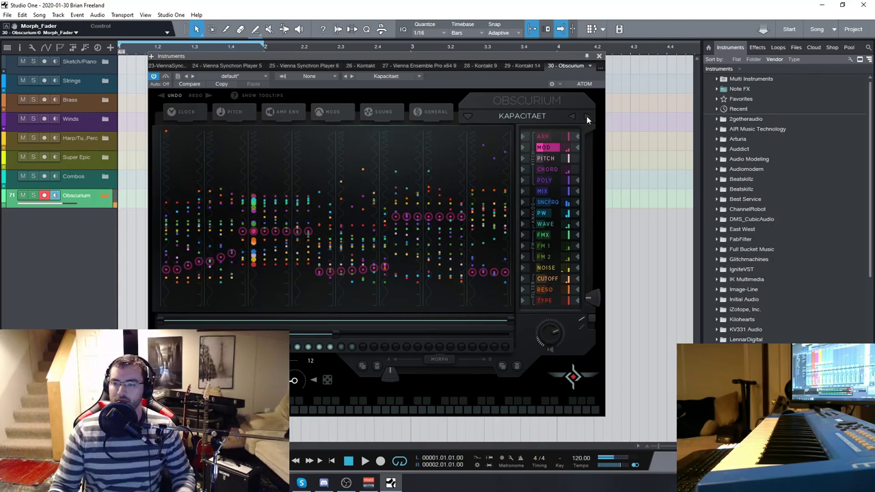
pyautogui.click(586, 117)
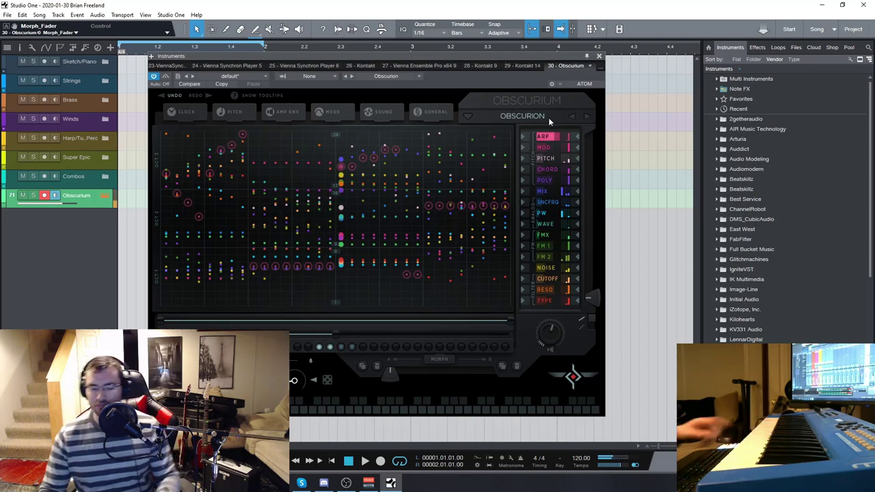
# Step: Raise the Shift fader to about two thirds and show Obscurion's Sound settings, moving the instrument window beside the track list
pyautogui.moveTo(590, 305); pyautogui.dragTo(595, 186)
pyautogui.click(385, 113)
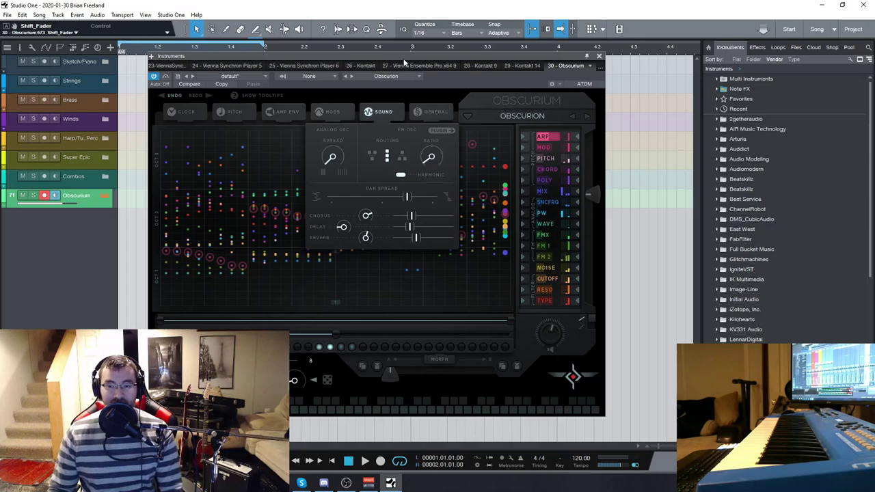
pyautogui.moveTo(406, 52); pyautogui.dragTo(390, 46)
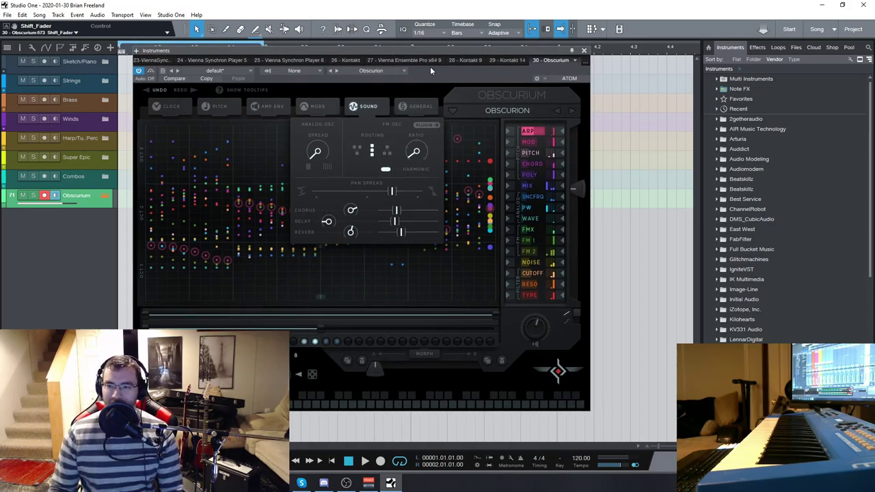
pyautogui.moveTo(432, 51); pyautogui.dragTo(426, 51)
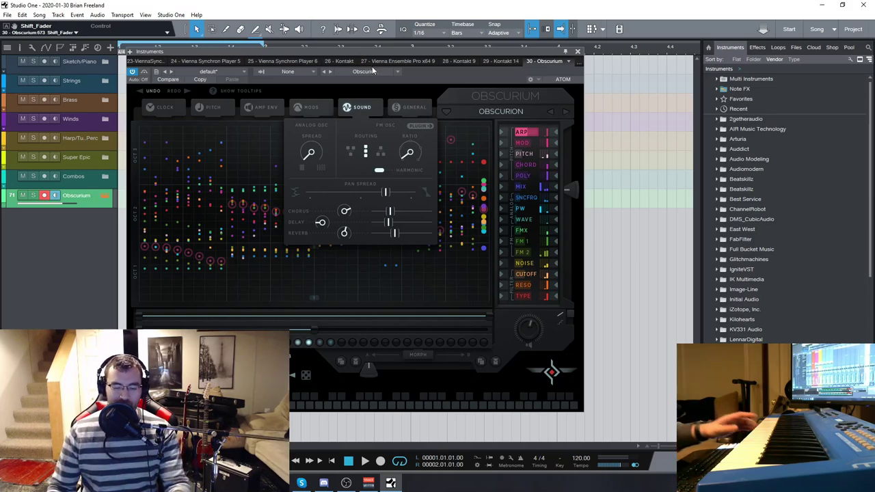
pyautogui.moveTo(420, 50); pyautogui.dragTo(409, 49)
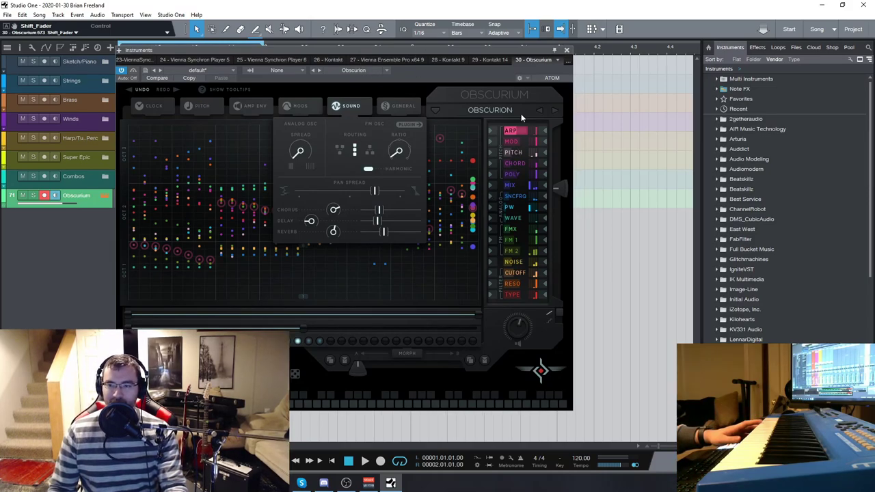
# Step: Advance to the Obscuritas preset and load Iteratos from the Syntheon bank
pyautogui.click(554, 111)
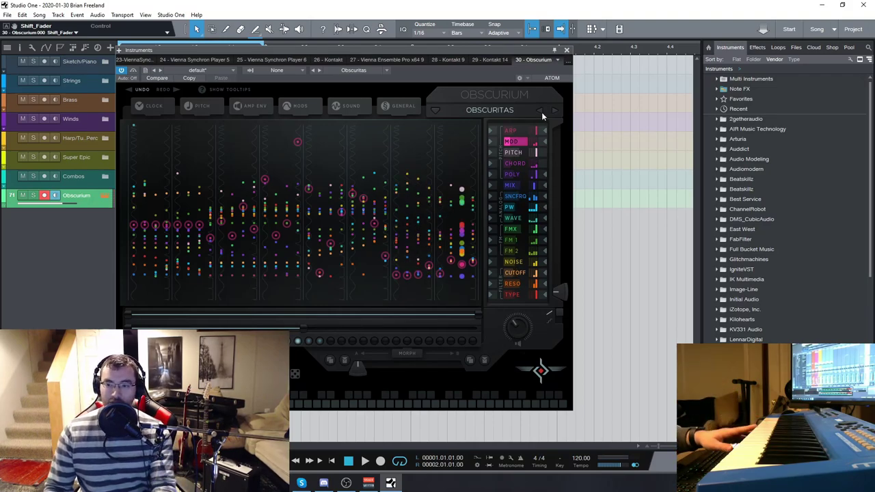
pyautogui.click(497, 108)
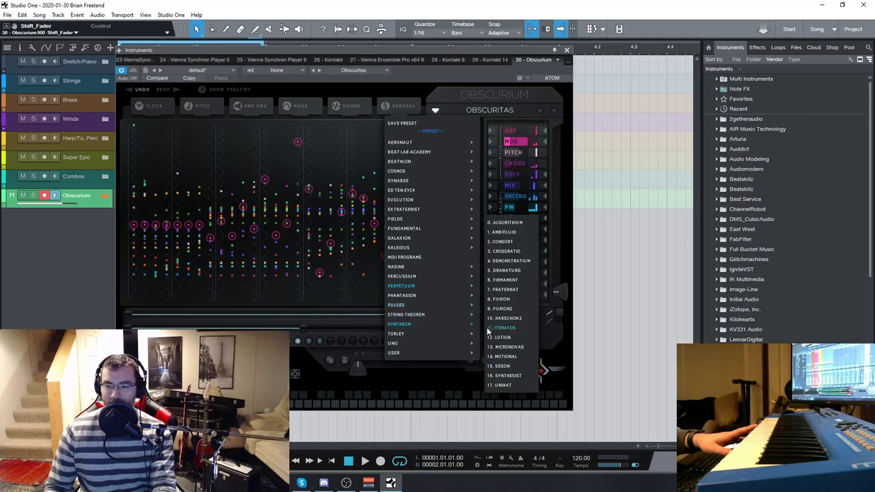
pyautogui.click(490, 325)
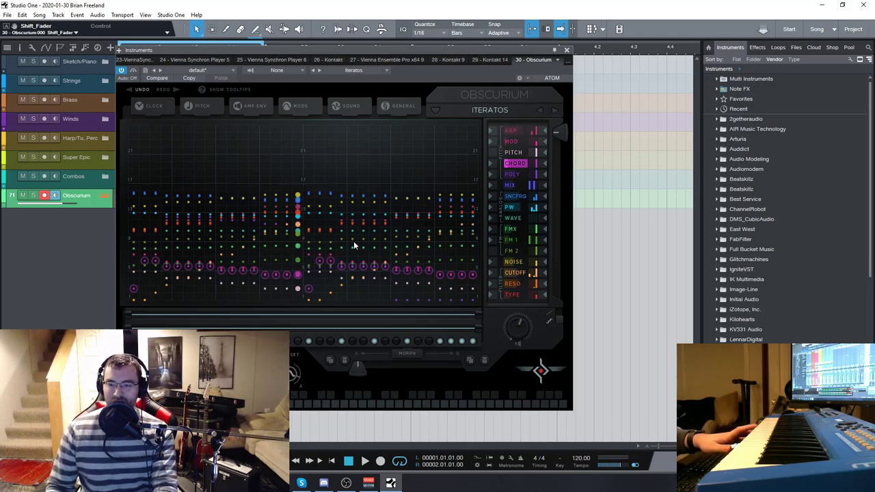
# Step: Load the Spirol preset and sweep its Morph fader towards B and back to A
pyautogui.click(473, 111)
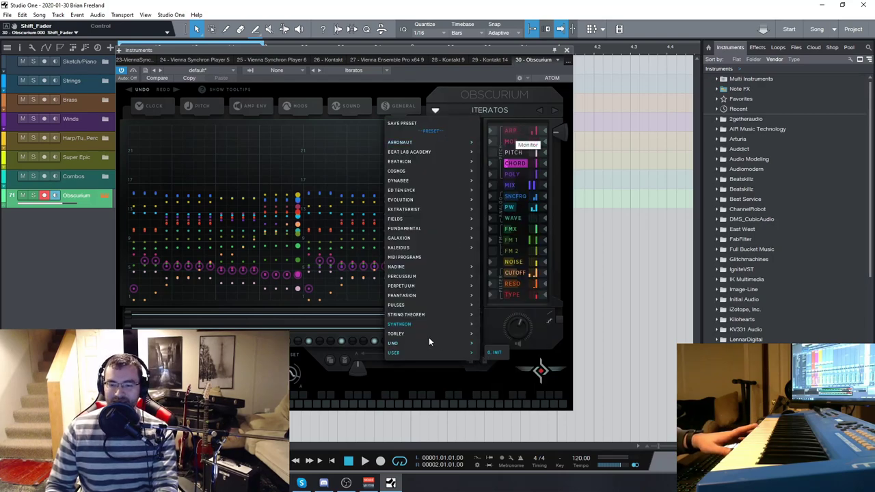
pyautogui.click(502, 347)
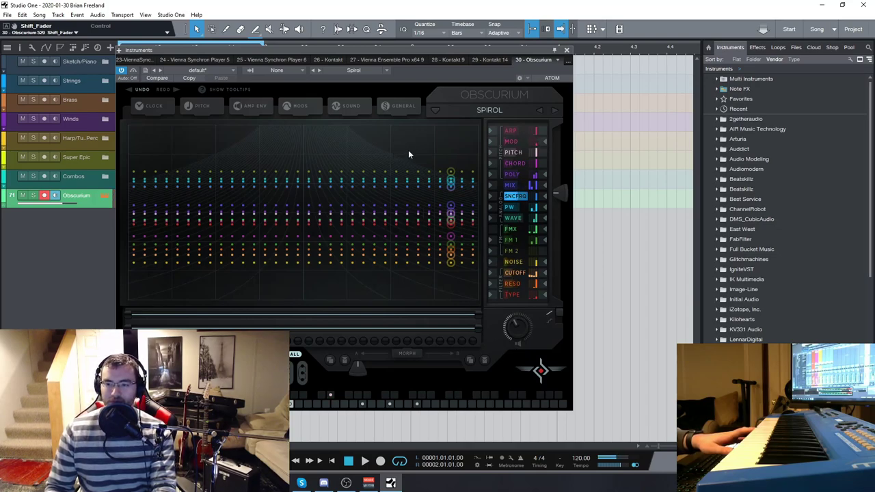
pyautogui.moveTo(357, 366); pyautogui.dragTo(437, 375)
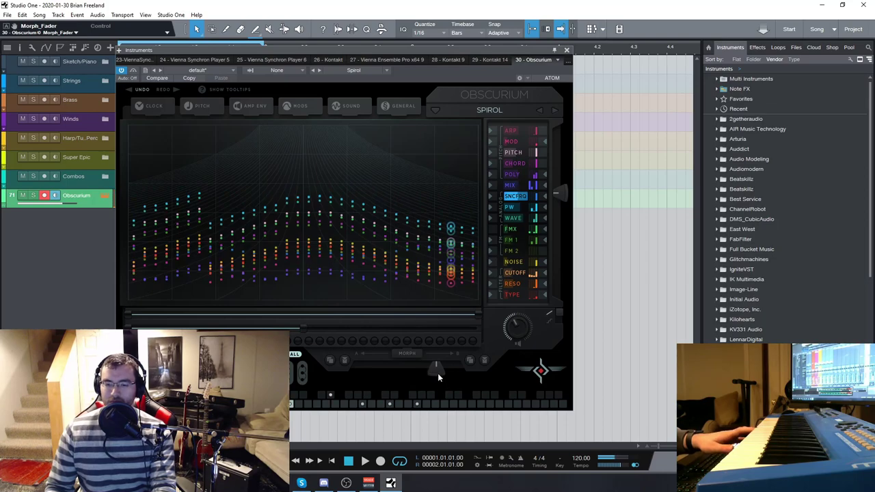
pyautogui.moveTo(436, 370); pyautogui.dragTo(337, 366)
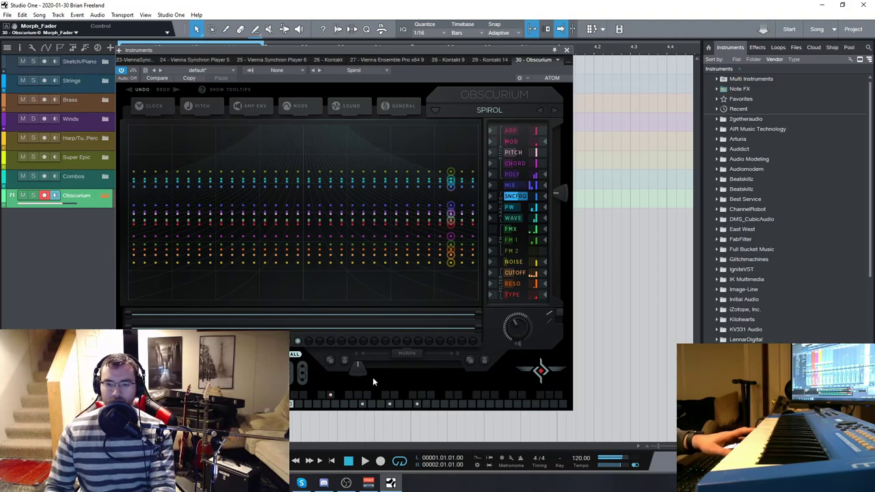
# Step: Move Spirol's Morph fader to the midpoint between A and B, and bring it back to about a quarter of the way from A
pyautogui.moveTo(358, 372); pyautogui.dragTo(410, 391)
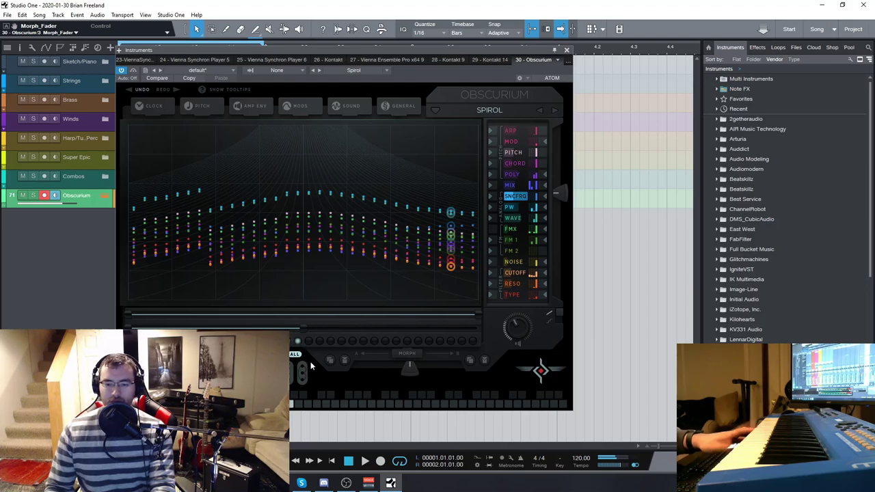
pyautogui.moveTo(404, 378); pyautogui.dragTo(383, 369)
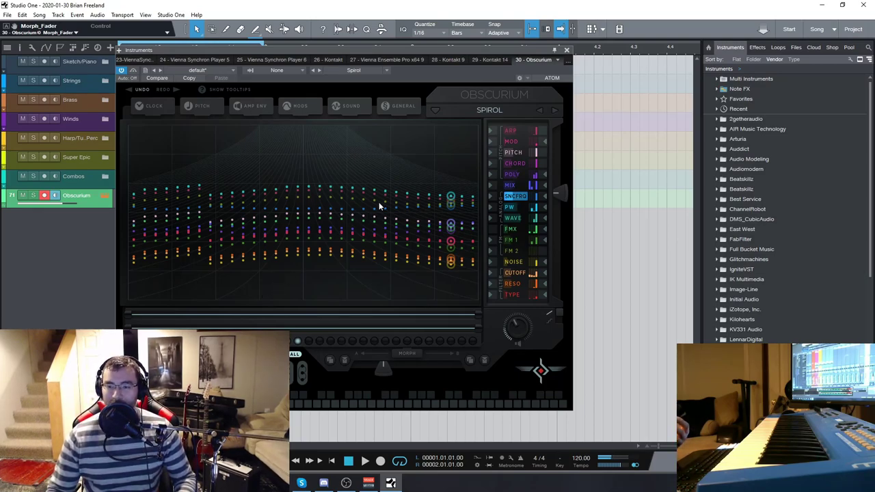
pyautogui.moveTo(401, 49); pyautogui.dragTo(404, 43)
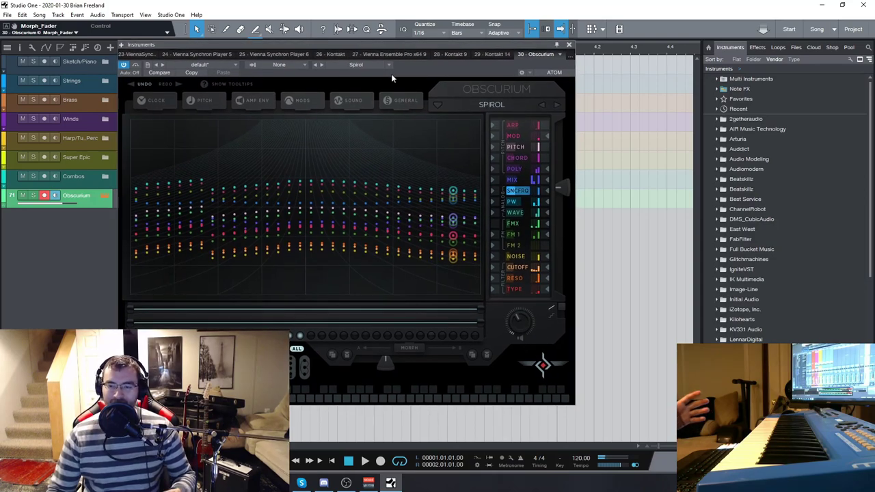
# Step: Switch Spirol's Sound settings from the internal oscillators to plugin hosting, and move the instrument window up over the track list
pyautogui.click(359, 104)
pyautogui.click(410, 119)
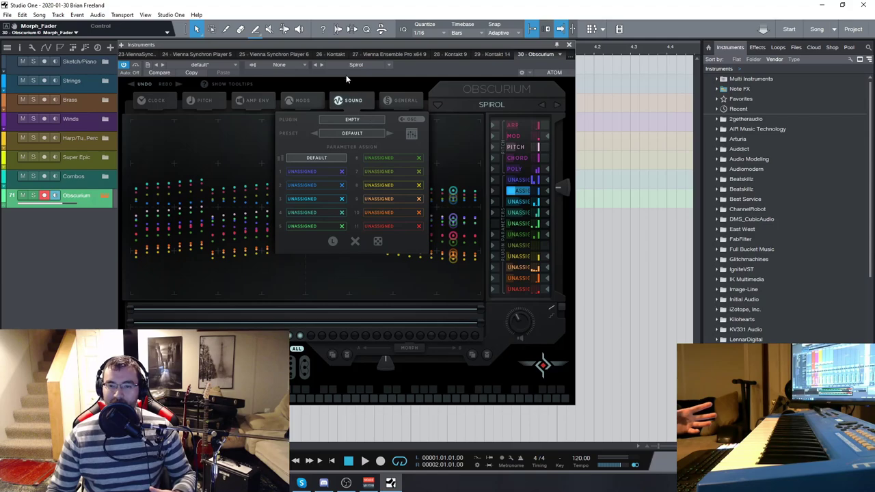
pyautogui.moveTo(339, 45); pyautogui.dragTo(342, 45)
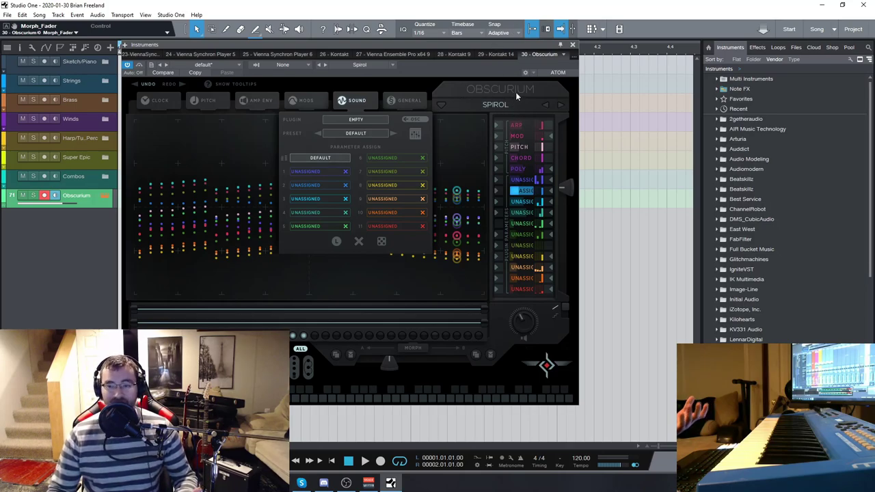
pyautogui.moveTo(439, 42); pyautogui.dragTo(435, 41)
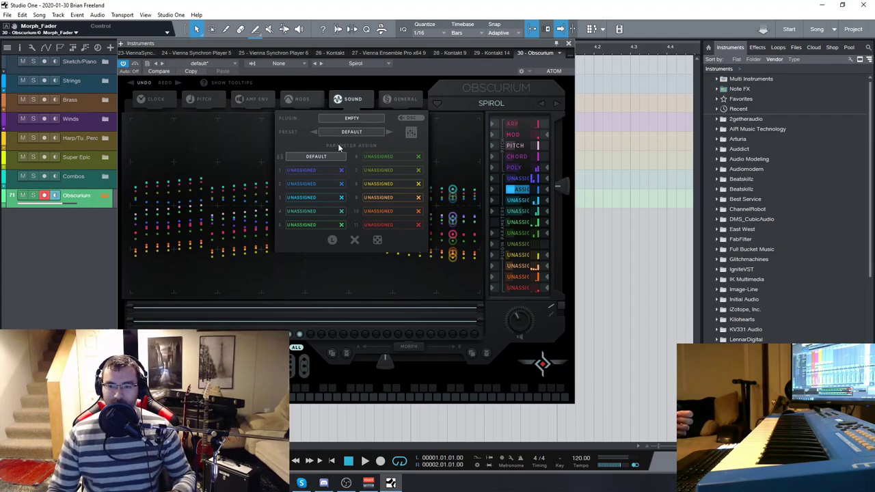
pyautogui.moveTo(383, 43); pyautogui.dragTo(328, 22)
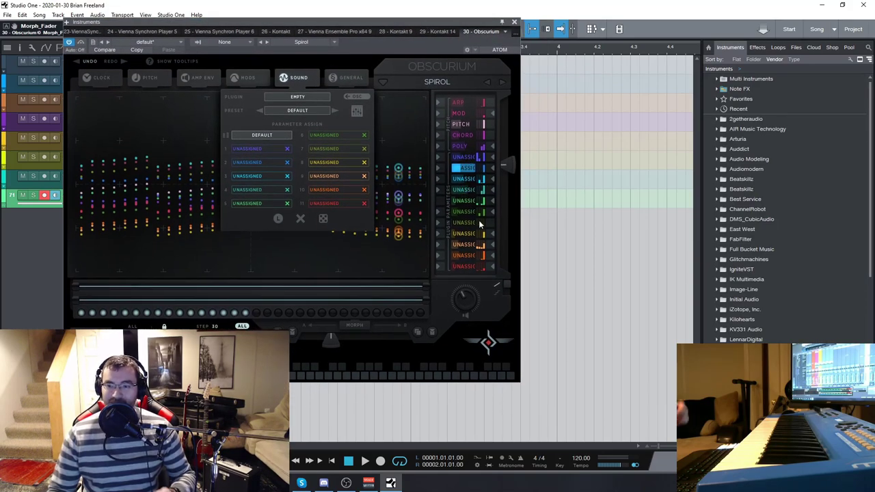